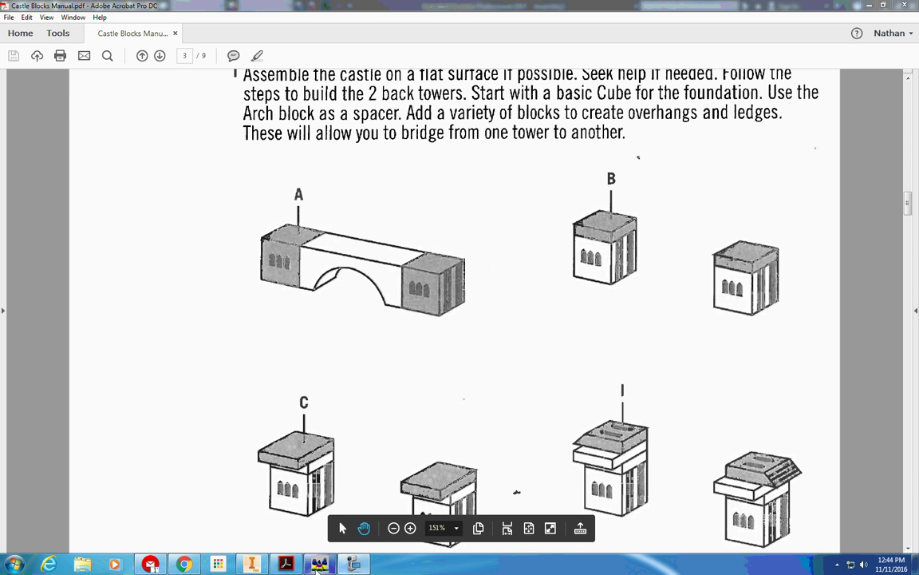
Place A Cube.ipt as the assembly's first component, shown in the home view
click(251, 564)
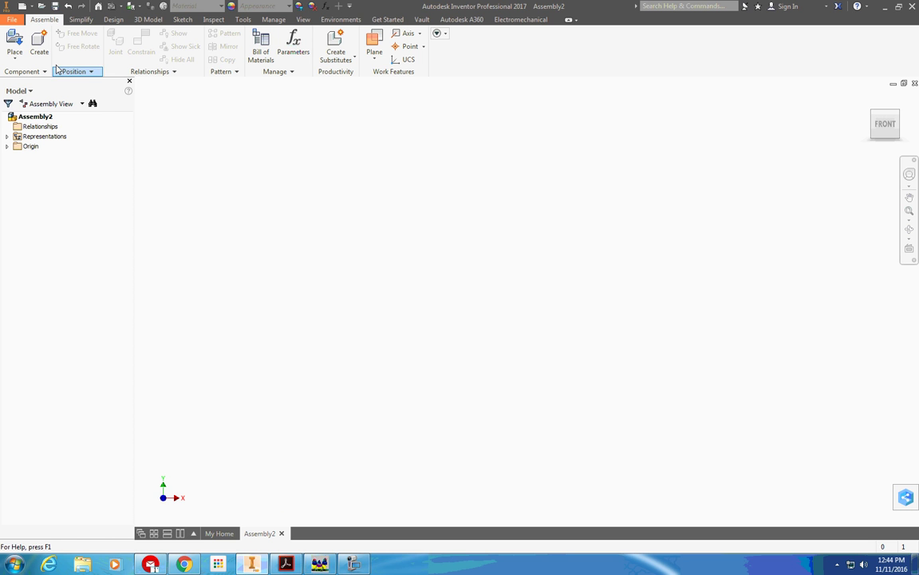
click(15, 44)
click(372, 134)
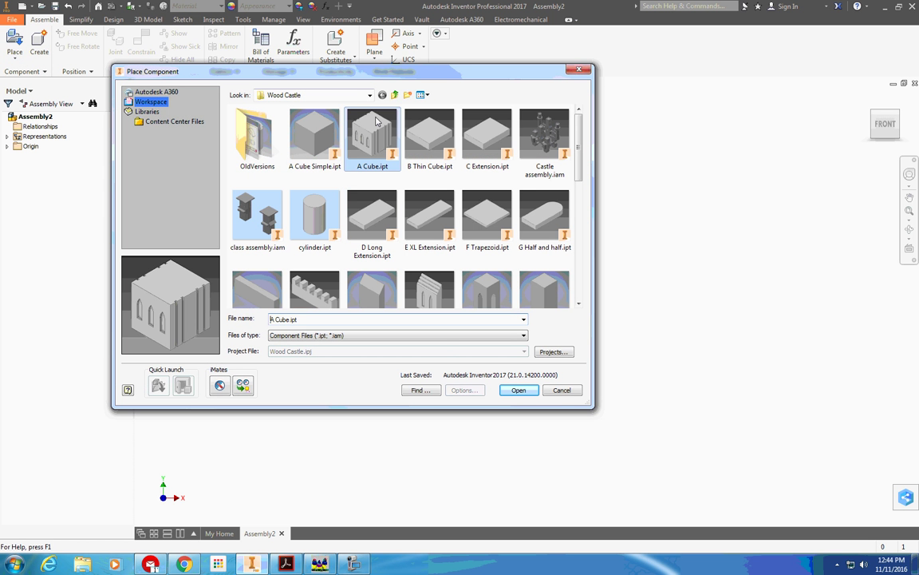
click(518, 390)
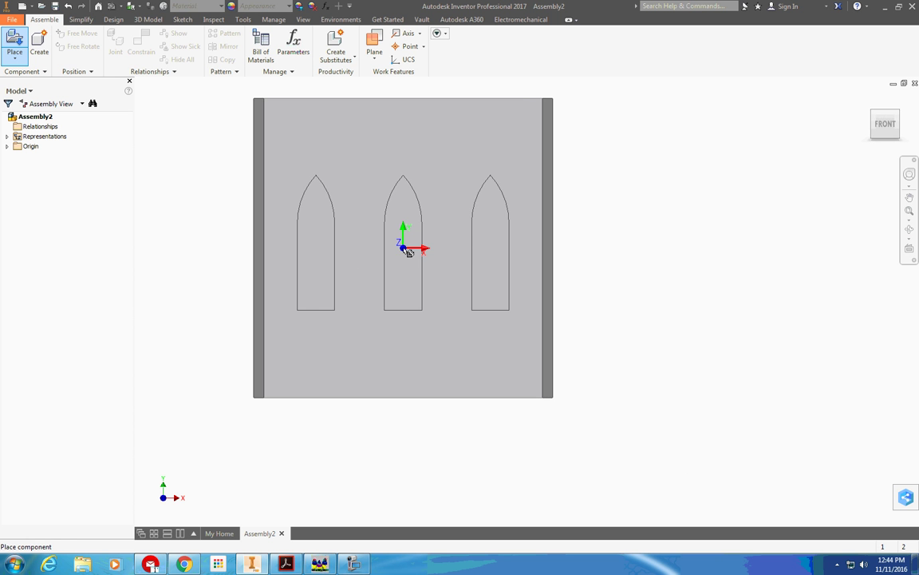
key(F6)
right_click(391, 253)
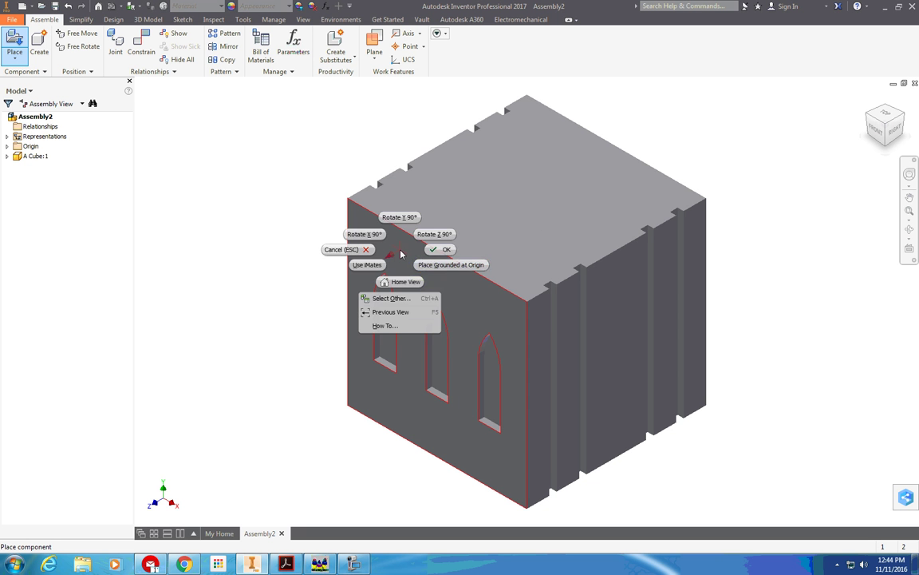
click(447, 250)
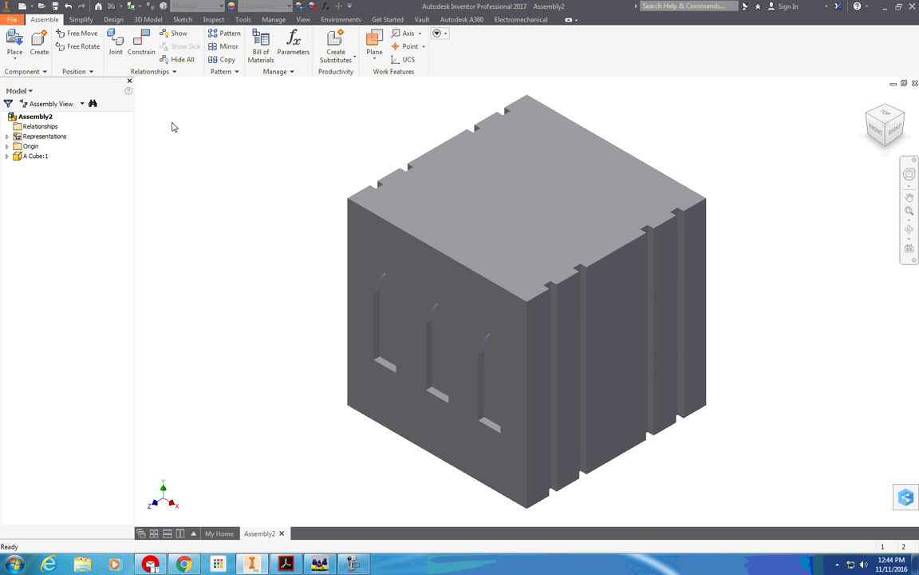
Apply the Technical Illustration visual style, then pan and zoom the view on the cube
click(303, 21)
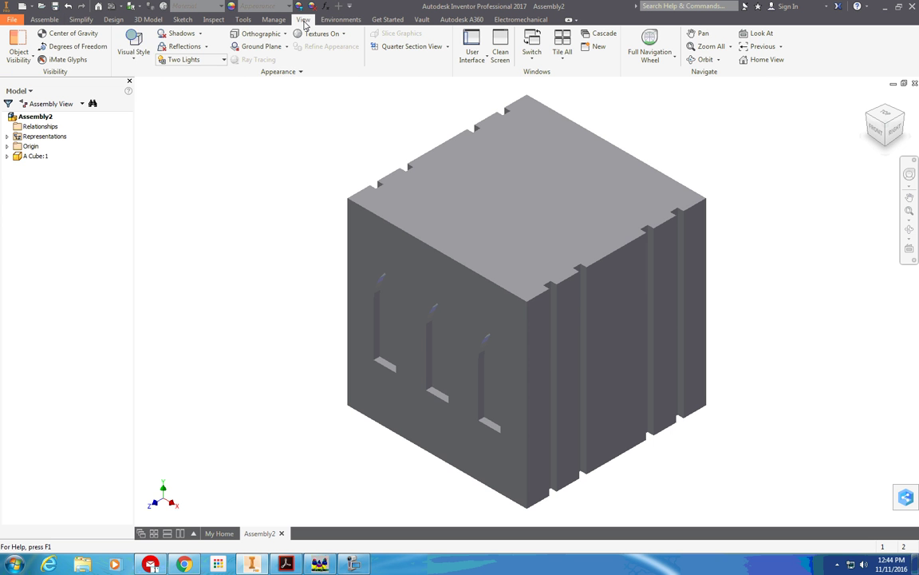
click(132, 53)
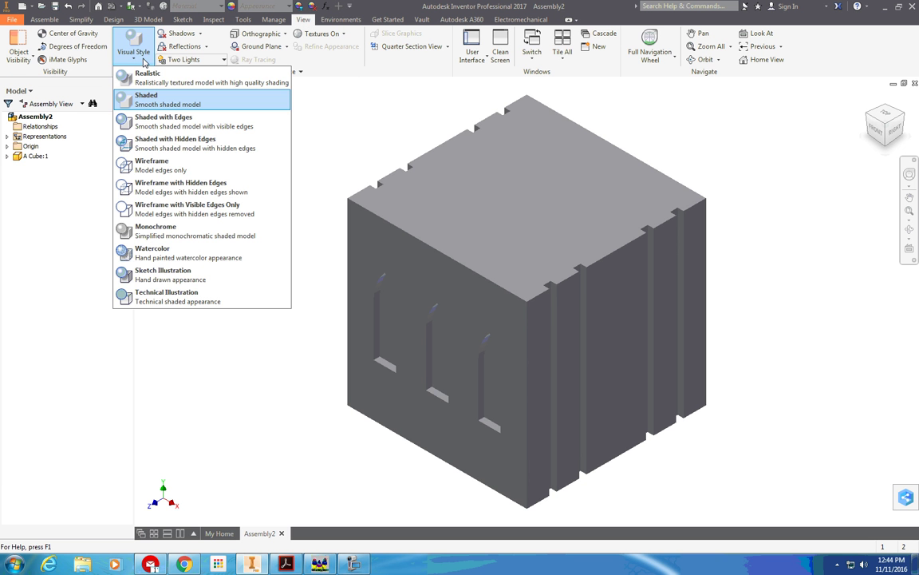
click(173, 299)
scroll(484, 359, up, 3)
middle_drag(619, 381, 600, 342)
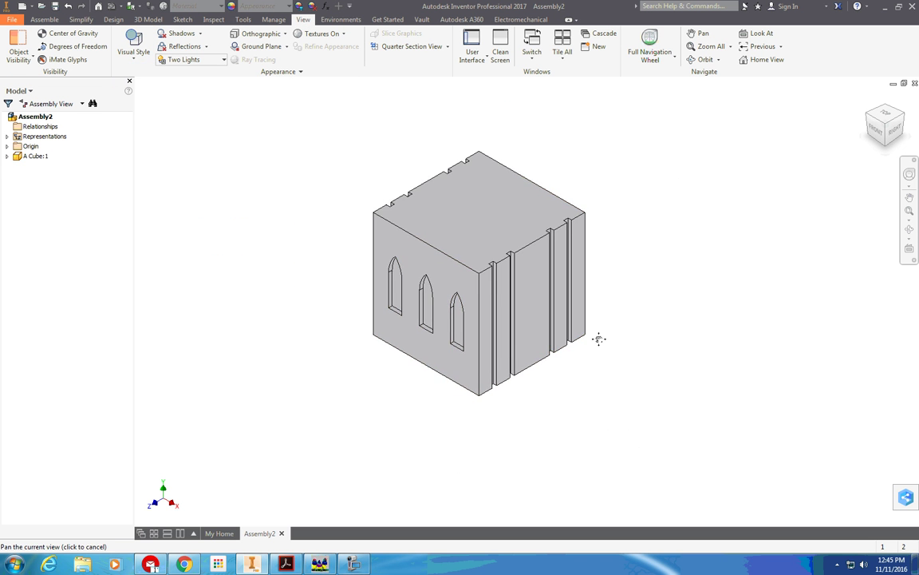
scroll(602, 347, up, 2)
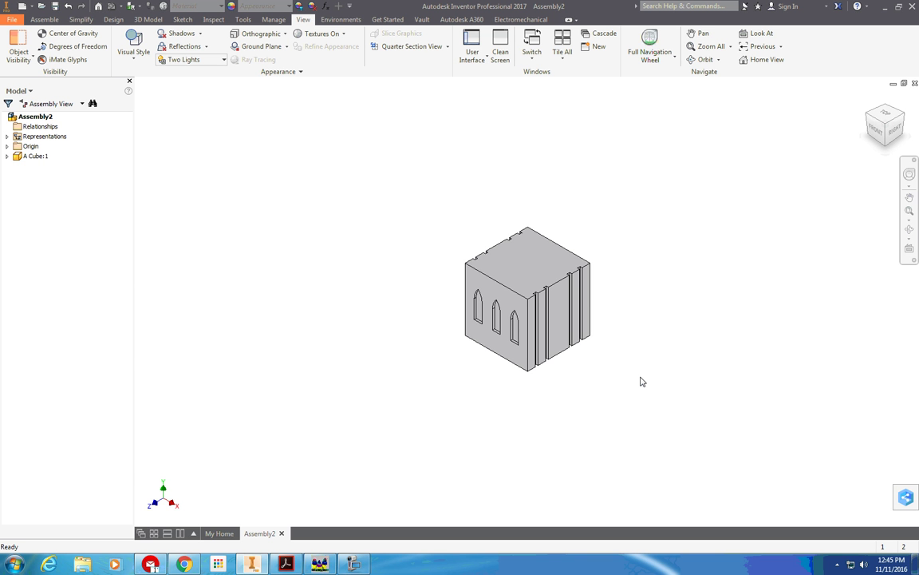
Toggle the Grounded setting on the A Cube:1 component
click(530, 273)
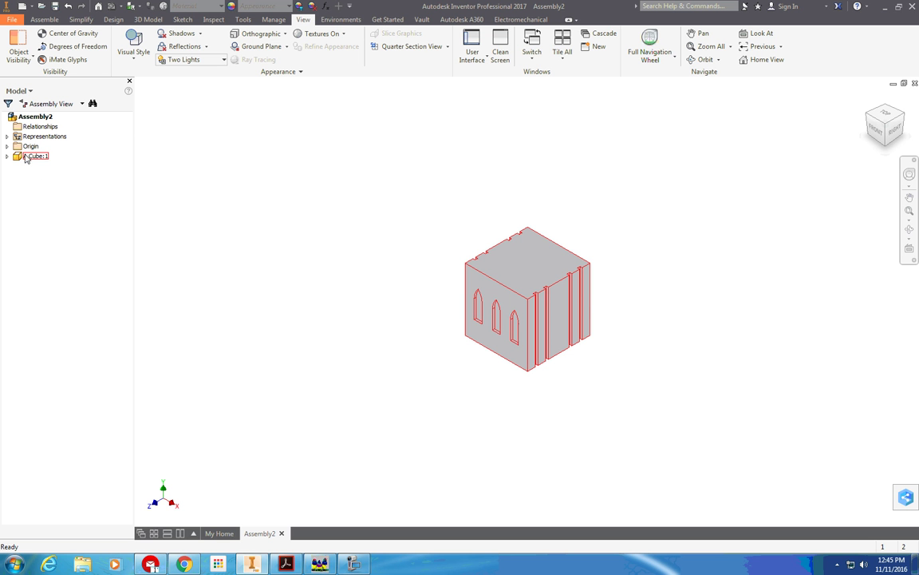
right_click(491, 248)
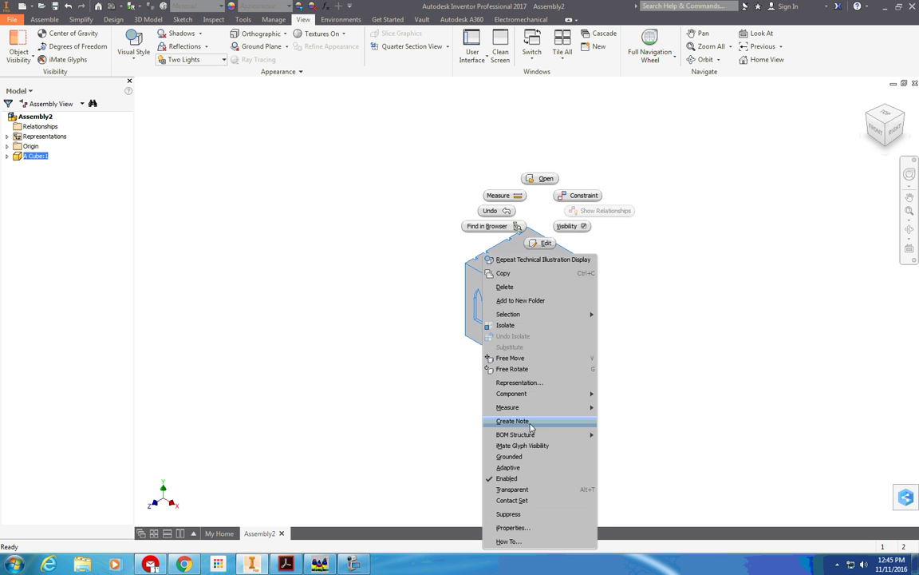
click(529, 459)
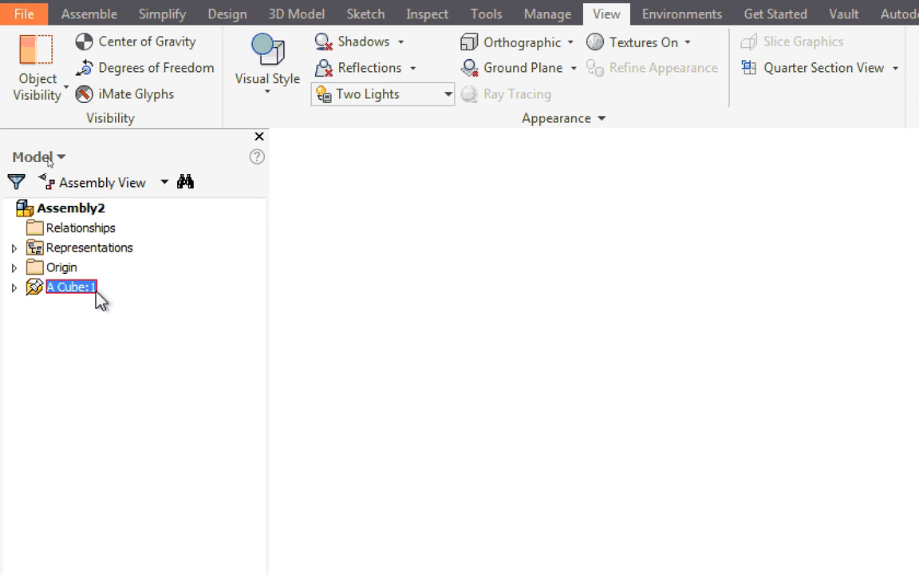
Expand A Cube:1 in the browser to show Origin, Work Plane1 and Work Plane3
key(Right)
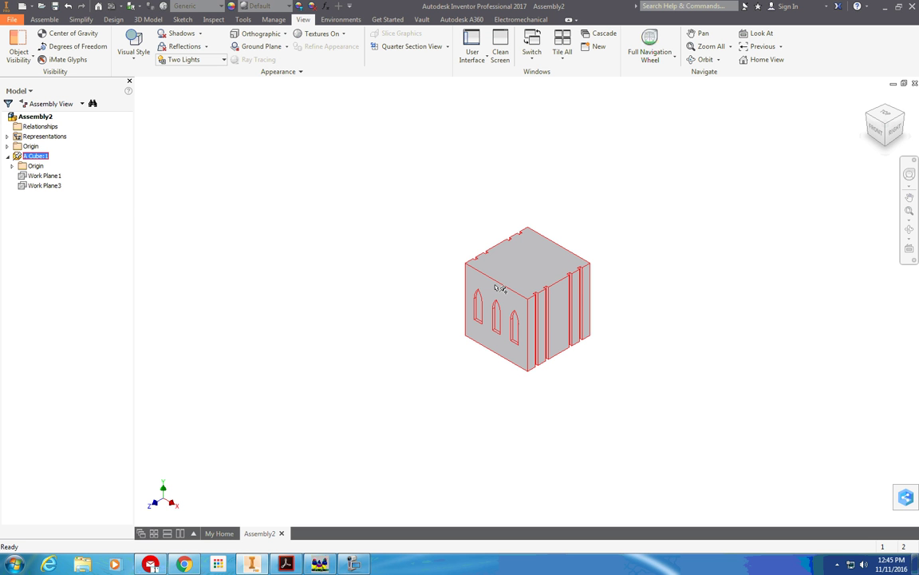
click(499, 288)
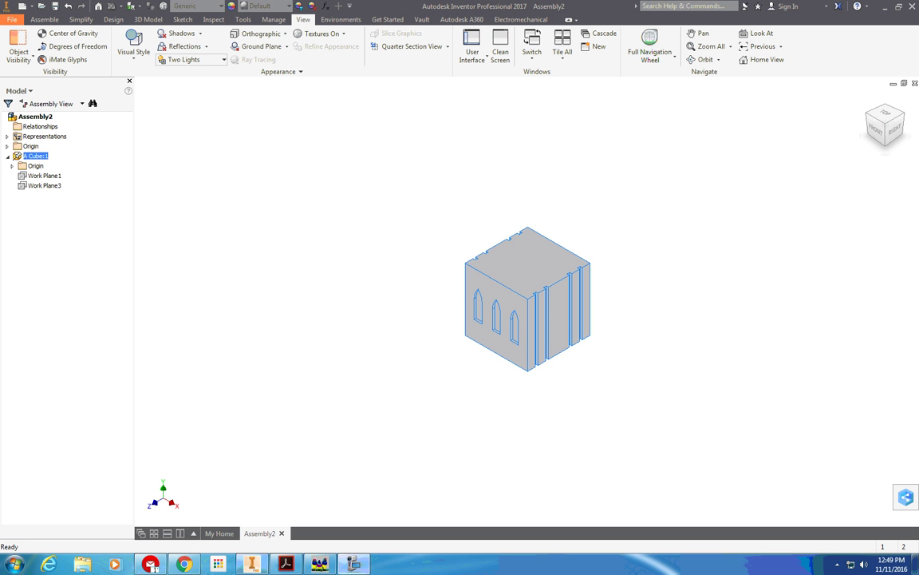
mouse_move(614, 314)
middle_down()
mouse_move(525, 303)
mouse_move(478, 262)
middle_up()
scroll(451, 261, up, 2)
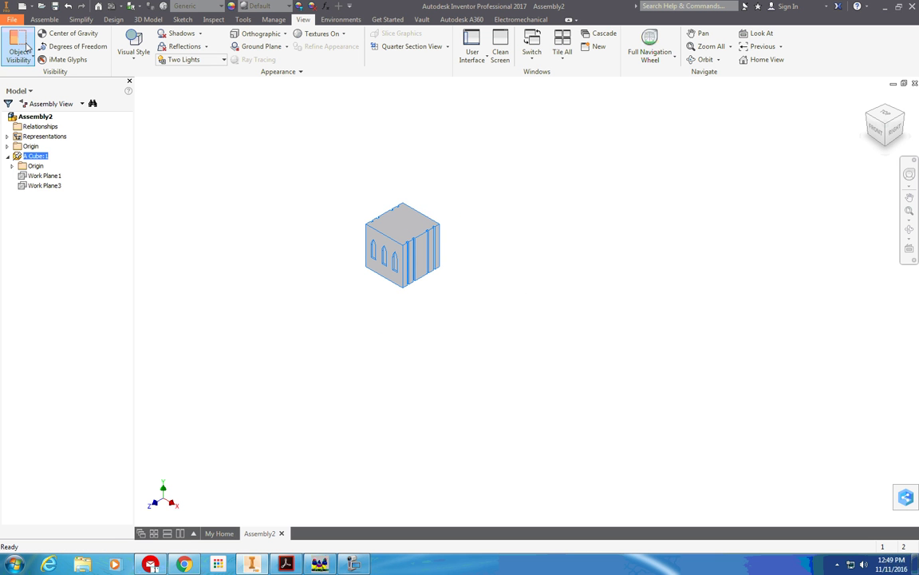
Place one R Arch.ipt instance beside the A Cube and end the placement
click(44, 20)
click(14, 42)
drag(579, 144, 590, 279)
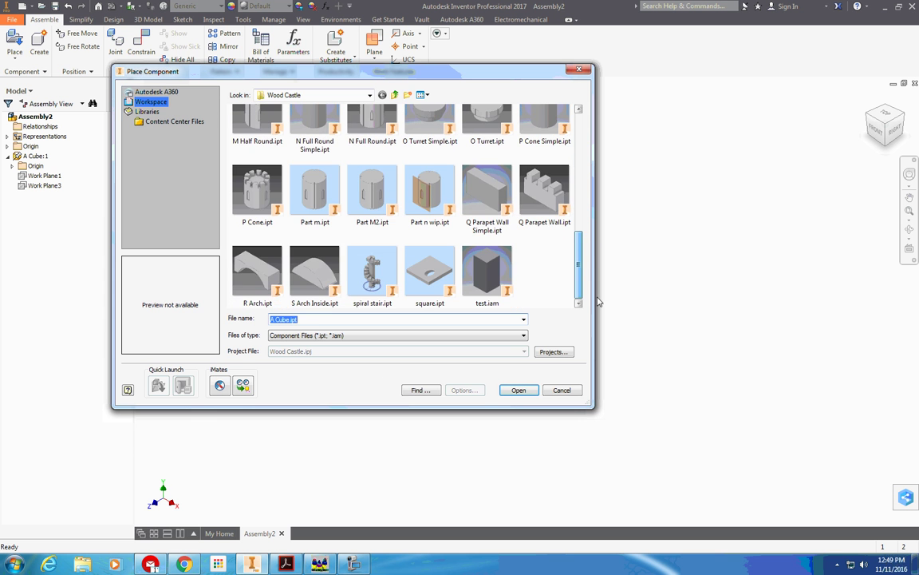
click(269, 271)
click(519, 390)
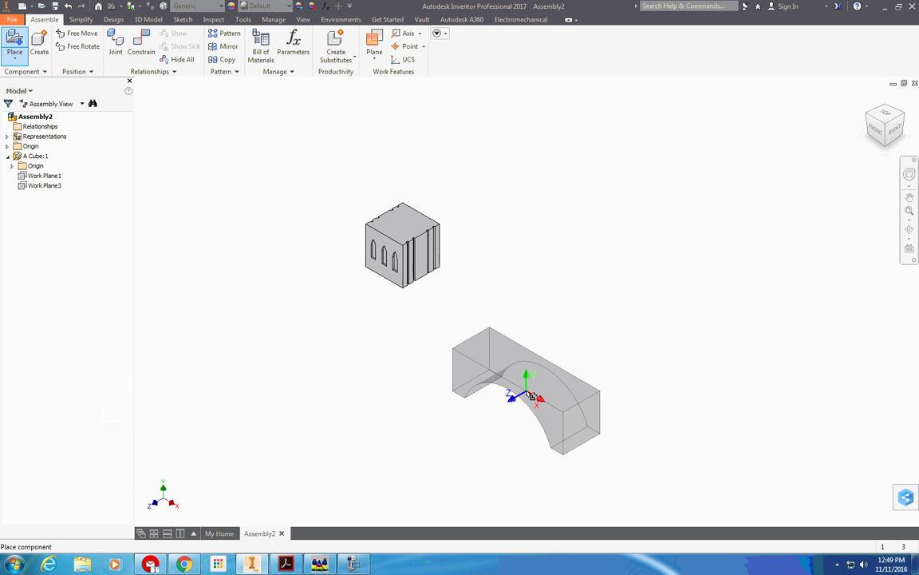
click(522, 263)
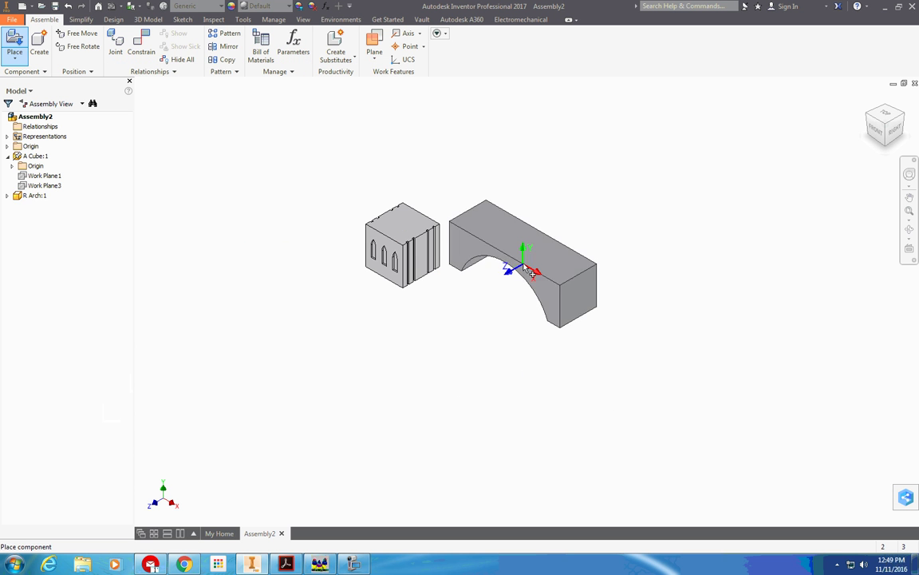
right_click(451, 263)
key(Escape)
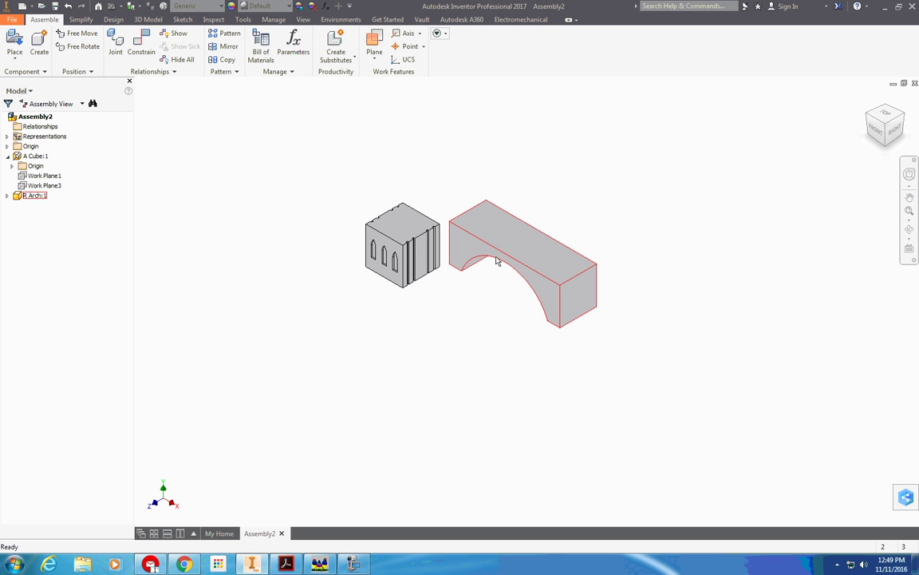
Nudge the R Arch slightly down-right and start the Constrain command
mouse_move(493, 258)
mouse_down()
mouse_move(549, 301)
mouse_move(503, 245)
mouse_up()
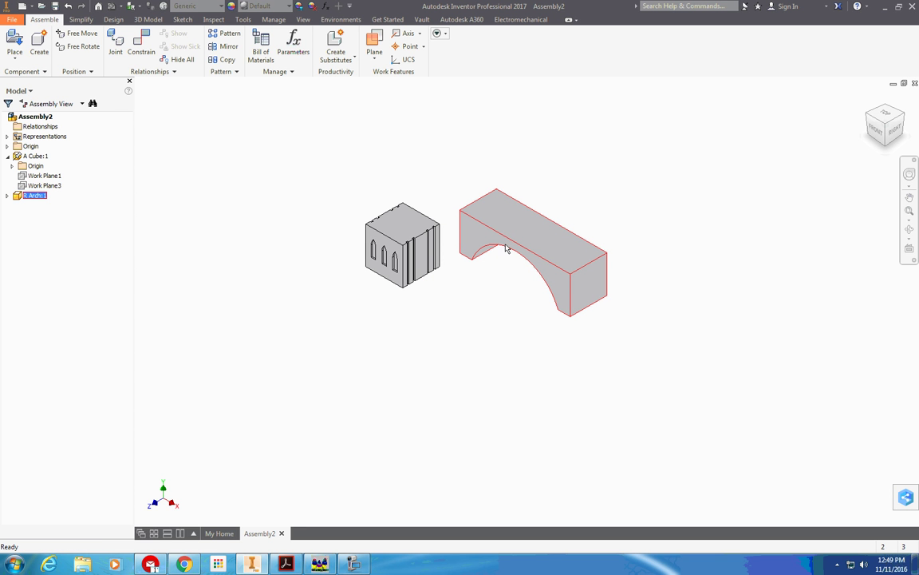
click(141, 52)
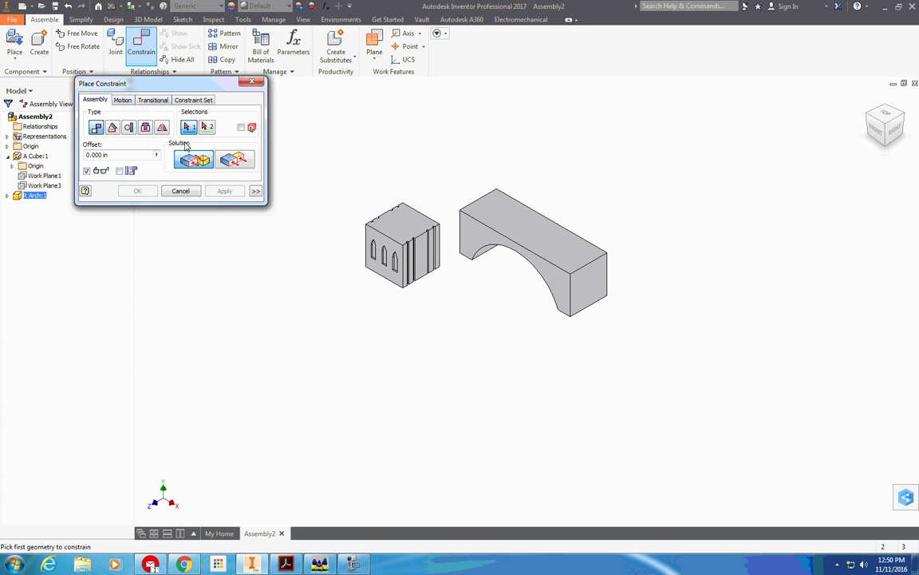
Mate the R Arch's end face to the A Cube's side panel, creating Mate:1
scroll(427, 264, down, 3)
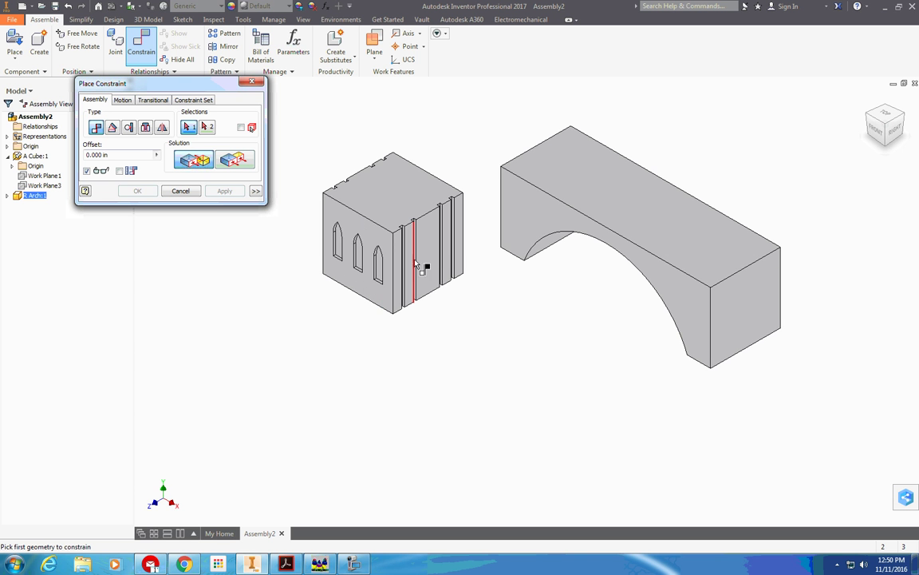
scroll(431, 263, down, 3)
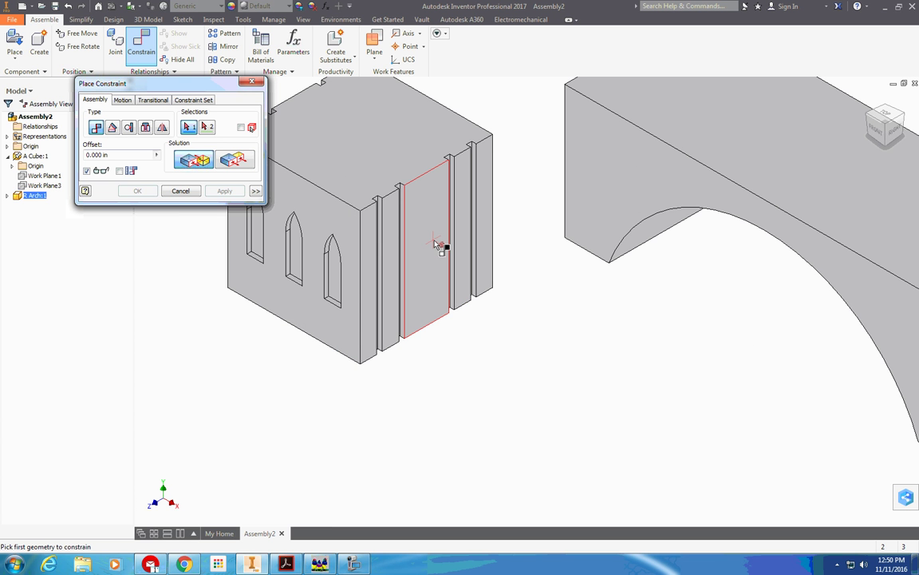
click(438, 245)
scroll(437, 245, up, 3)
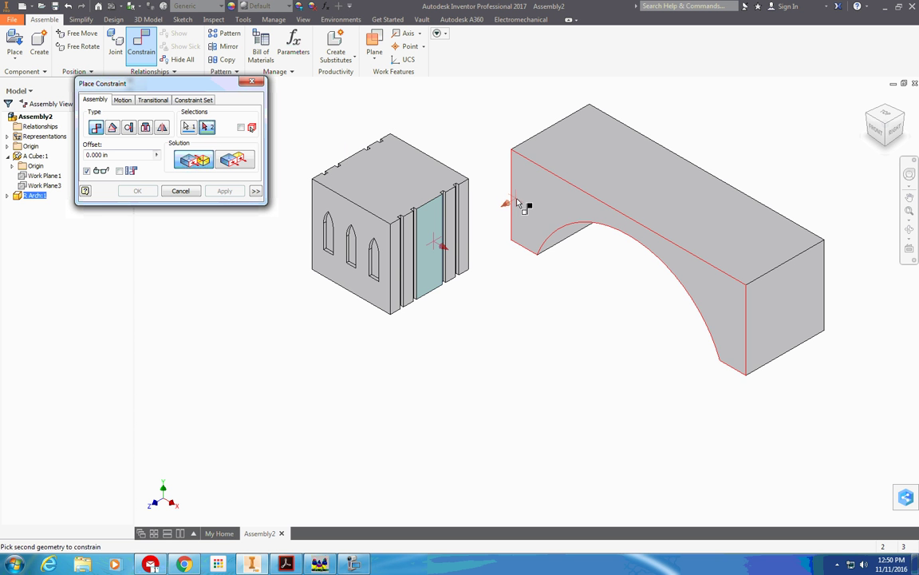
mouse_move(519, 205)
shift+middle_down()
mouse_move(529, 195)
mouse_move(597, 223)
mouse_move(581, 158)
mouse_move(548, 179)
mouse_move(548, 148)
mouse_move(594, 208)
mouse_move(536, 201)
shift+middle_up()
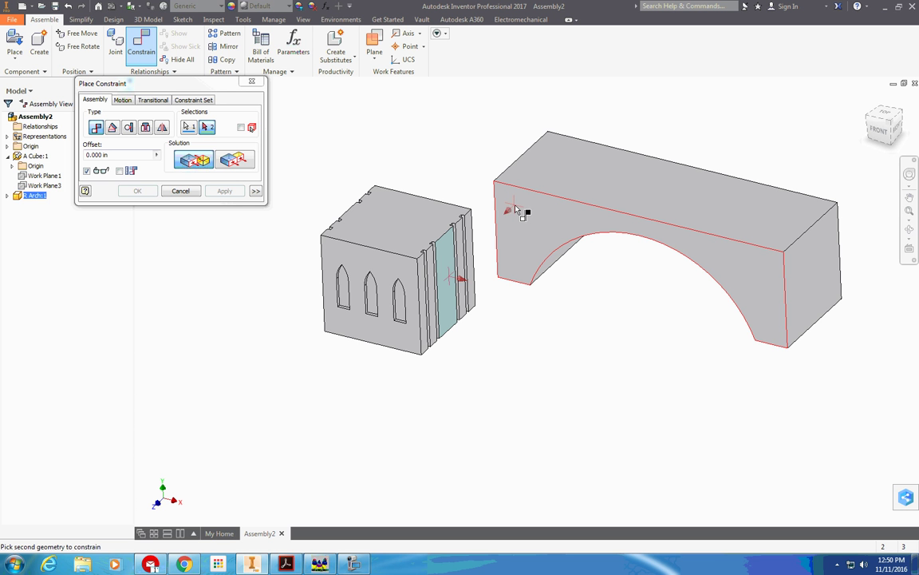
mouse_move(518, 203)
shift+middle_down()
mouse_move(572, 197)
mouse_move(513, 185)
mouse_move(620, 218)
mouse_move(595, 229)
shift+middle_up()
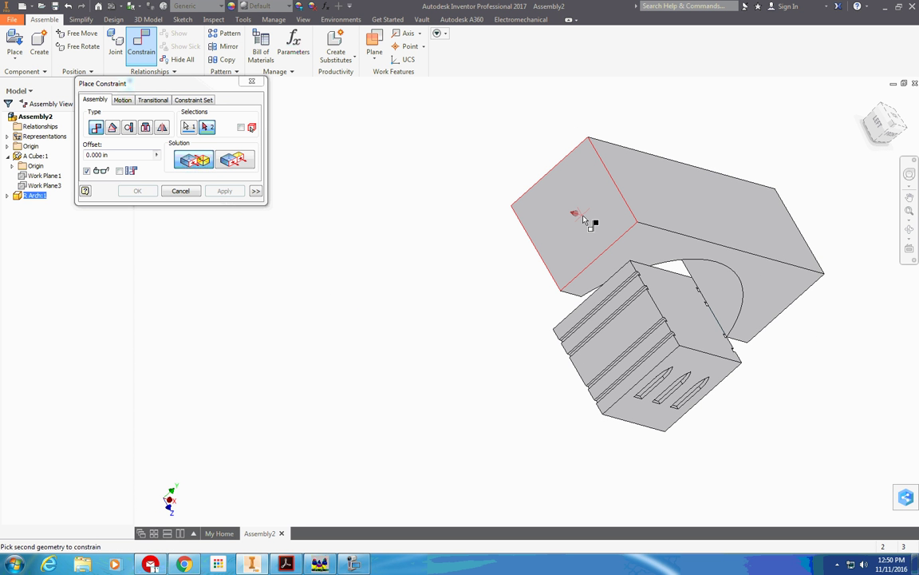
click(585, 218)
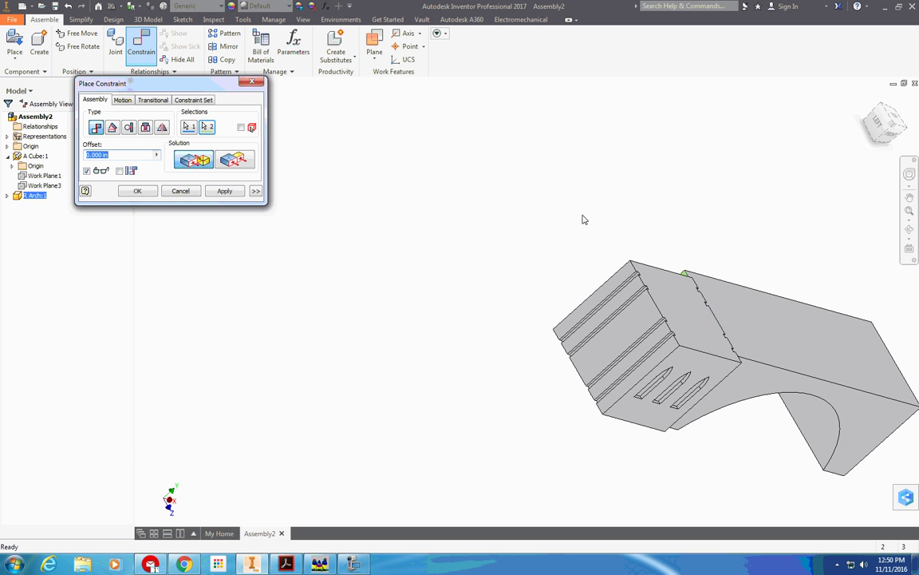
shift+middle_drag(564, 262, 447, 228)
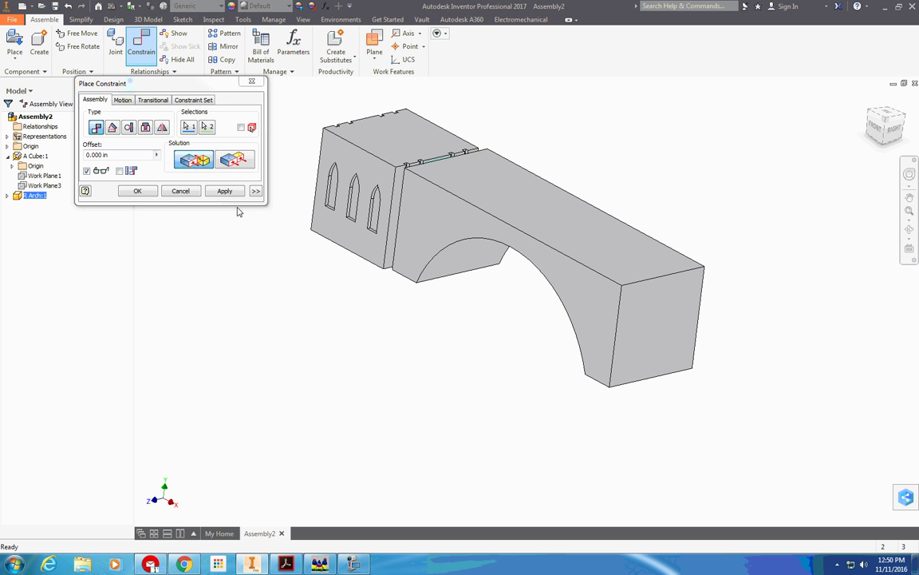
click(137, 191)
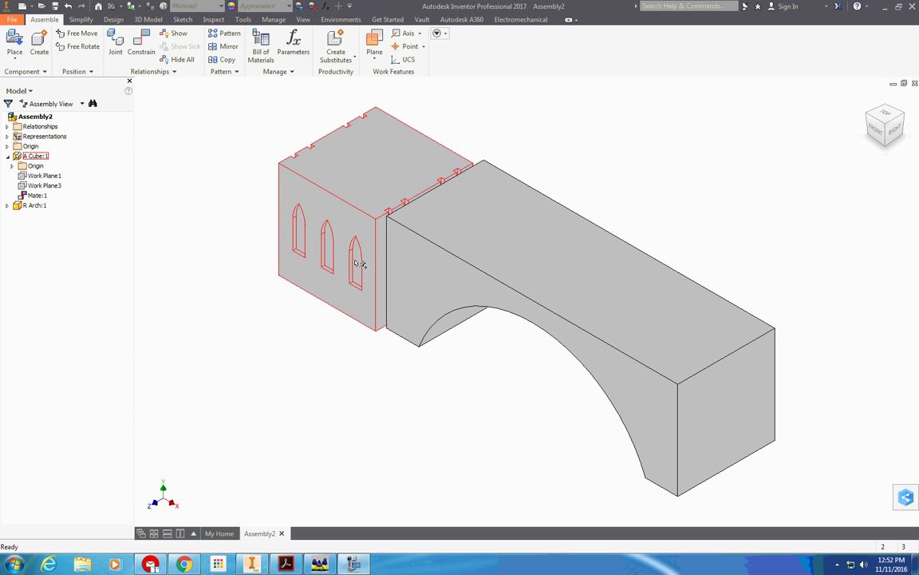
Drag the R Arch into line with the cube, checking from front and top views
key(Page_Up)
click(360, 264)
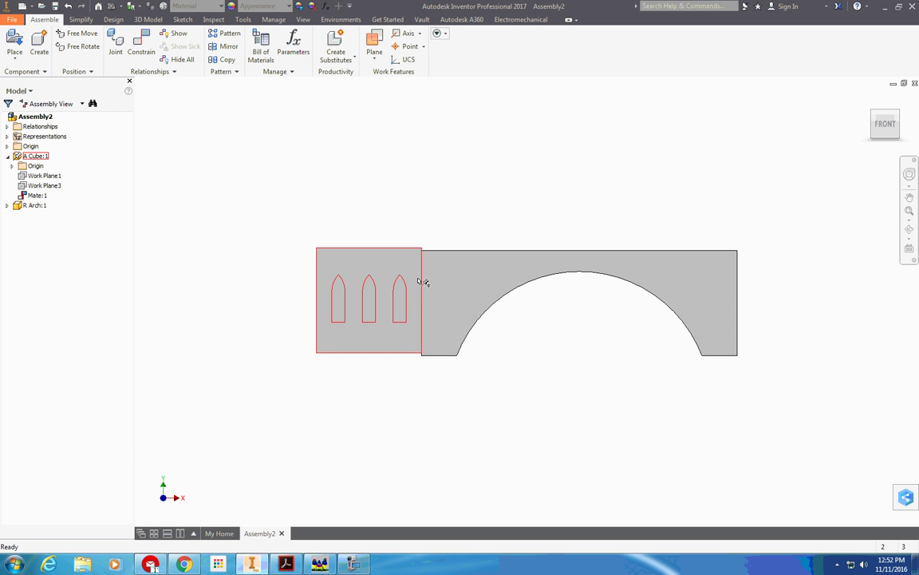
mouse_move(451, 273)
mouse_down()
mouse_move(420, 270)
mouse_move(420, 281)
mouse_up()
click(881, 110)
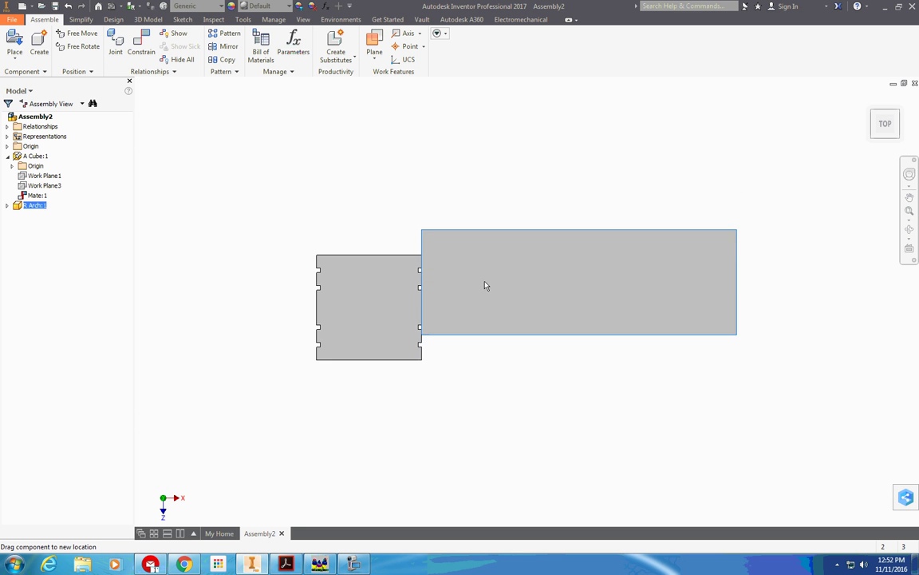
drag(479, 265, 502, 292)
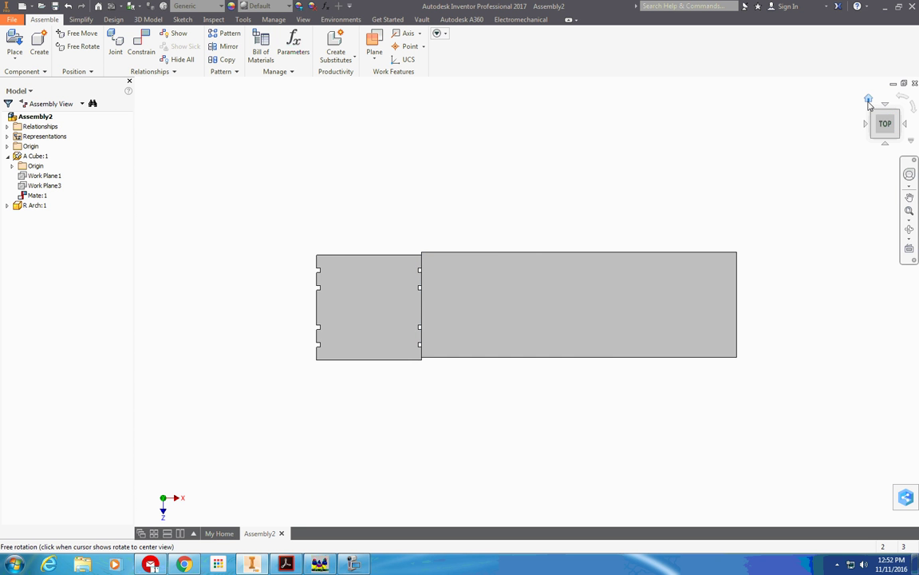
click(869, 107)
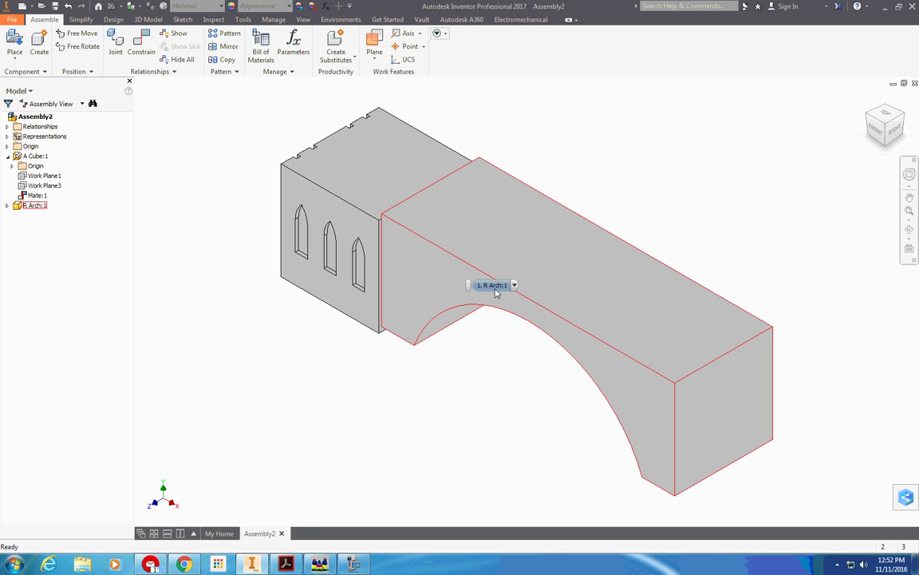
mouse_move(407, 260)
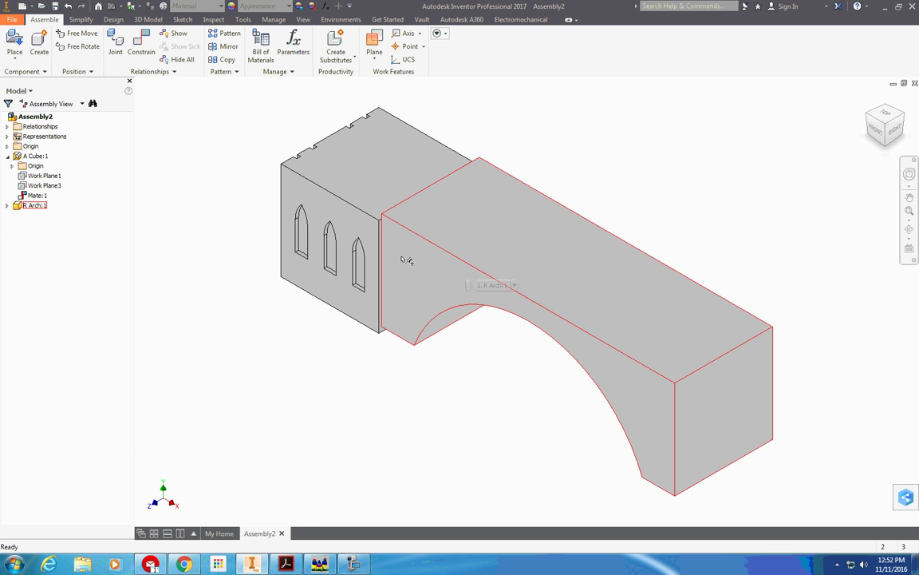
Slide the arch away and back against the cube's side, then select it
mouse_move(419, 255)
mouse_down()
mouse_move(454, 240)
mouse_move(468, 213)
mouse_move(479, 273)
mouse_up()
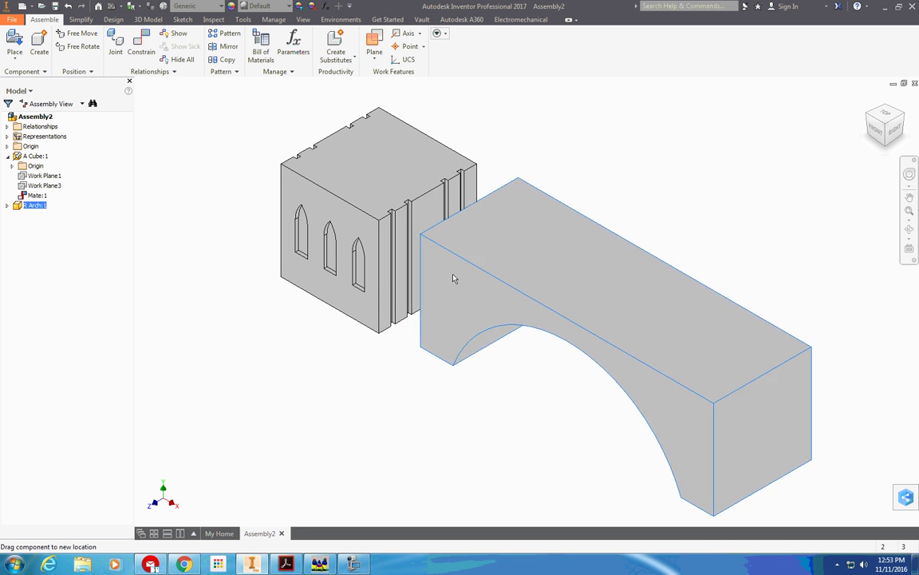
drag(479, 272, 418, 255)
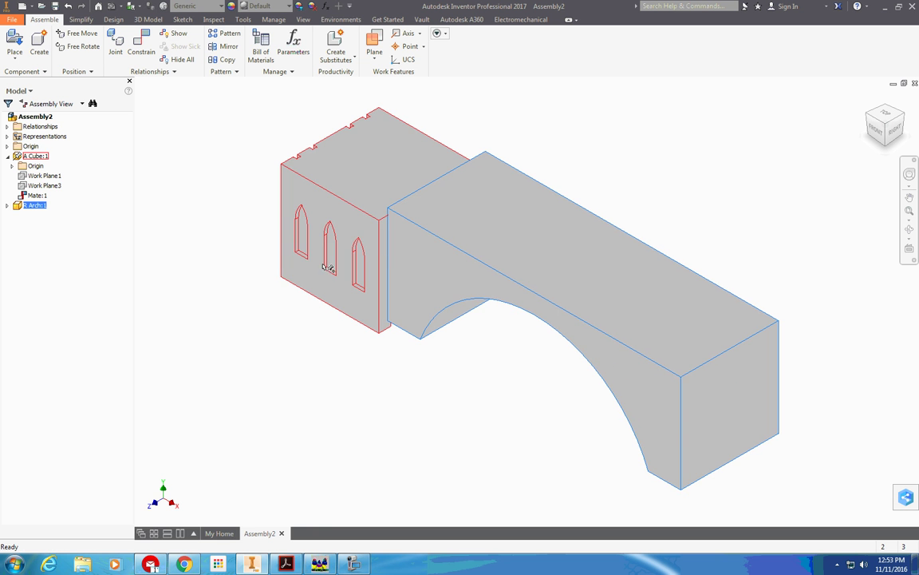
click(384, 251)
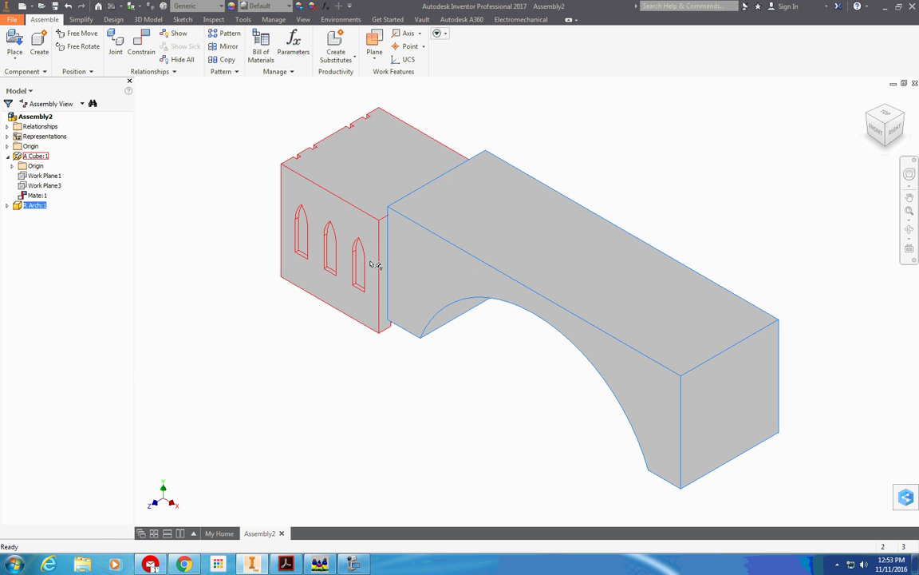
scroll(421, 290, down, 2)
scroll(447, 303, down, 1)
scroll(430, 291, down, 1)
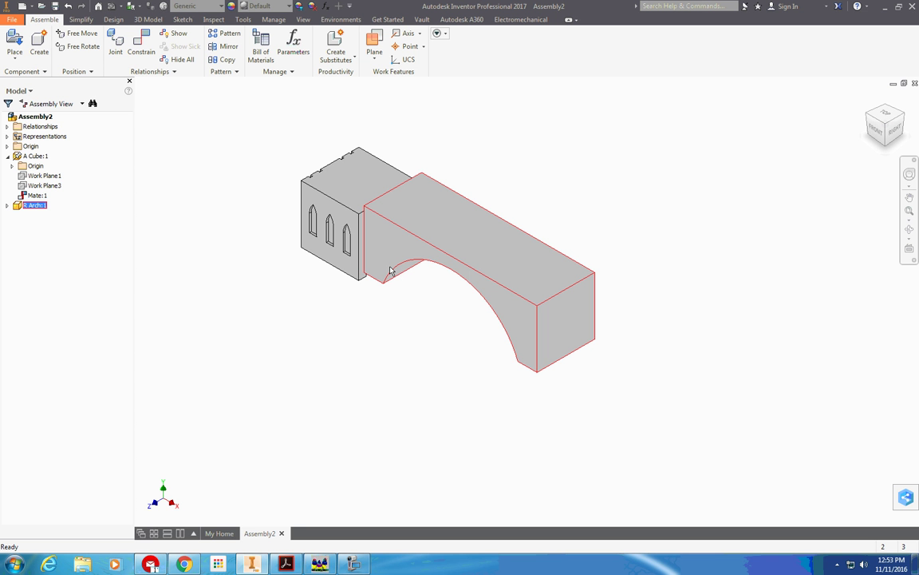
Insert a second A Cube.ipt instance (A Cube:2) beyond the arch's far end
click(15, 42)
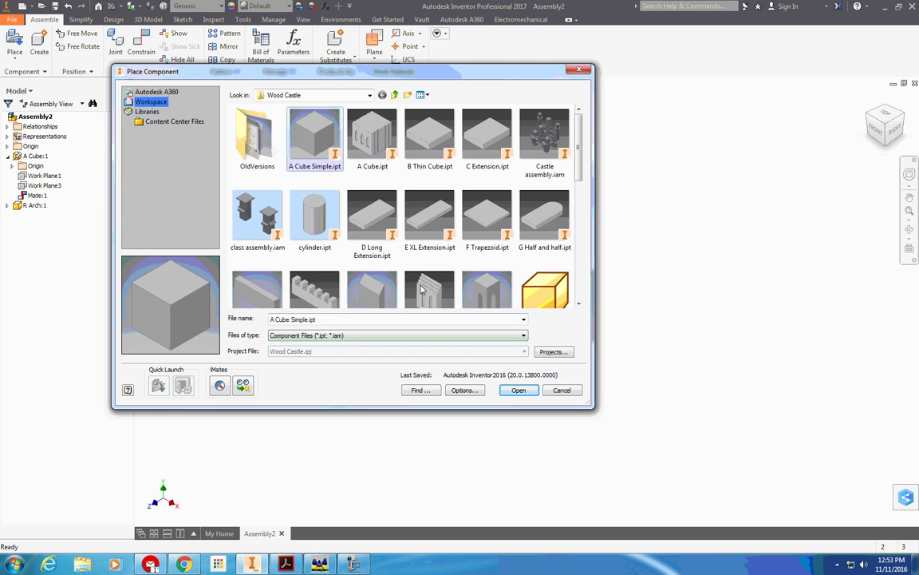
click(372, 137)
click(519, 390)
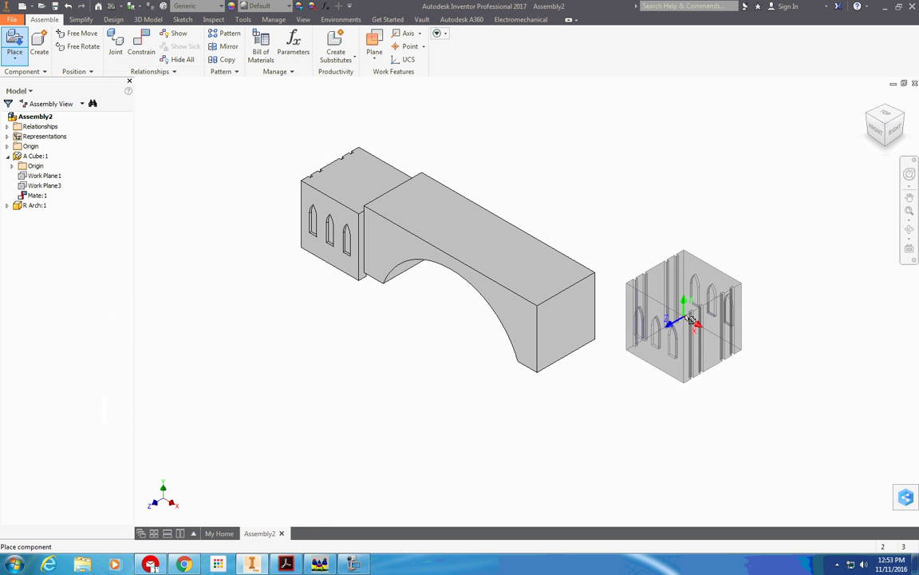
click(678, 310)
right_click(631, 209)
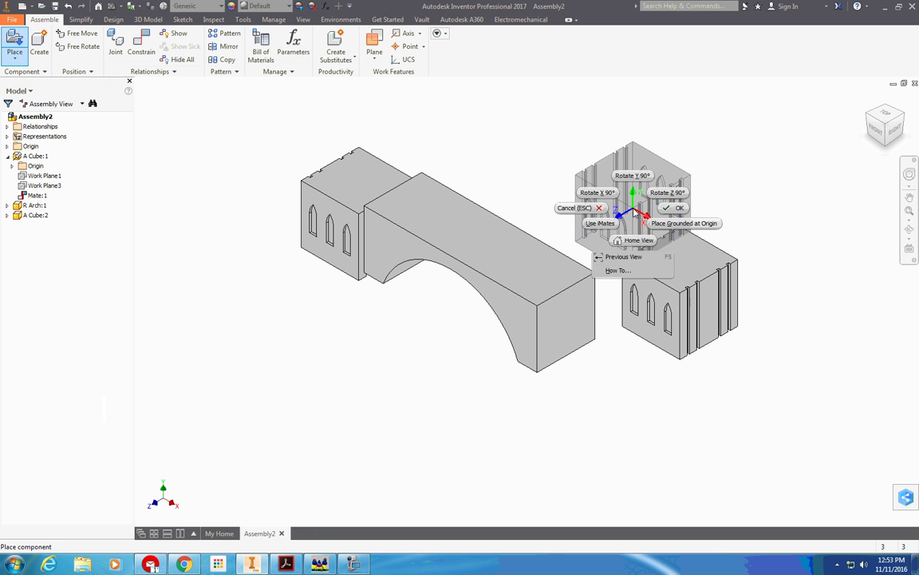
click(678, 209)
middle_drag(682, 380, 557, 332)
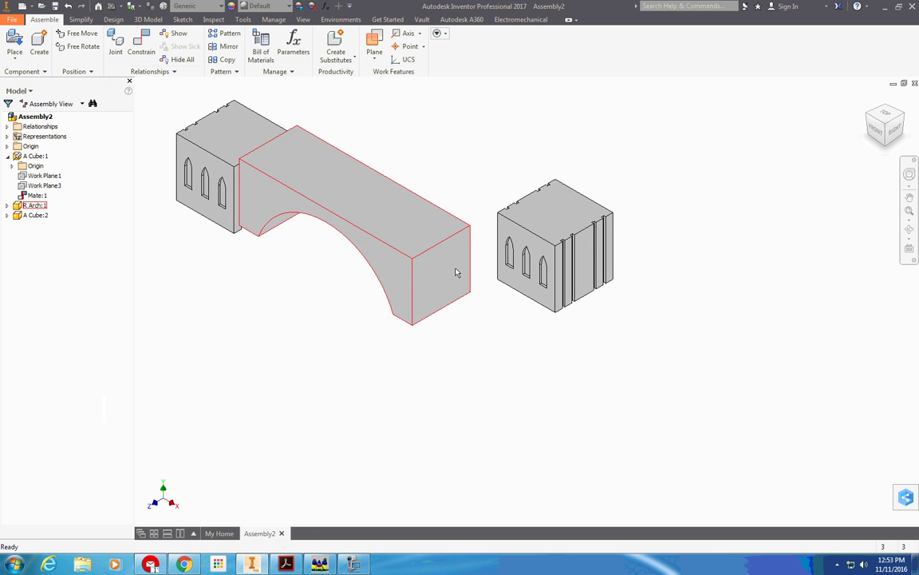
Mate the arch's far end face to a face of the second cube
click(141, 43)
click(441, 266)
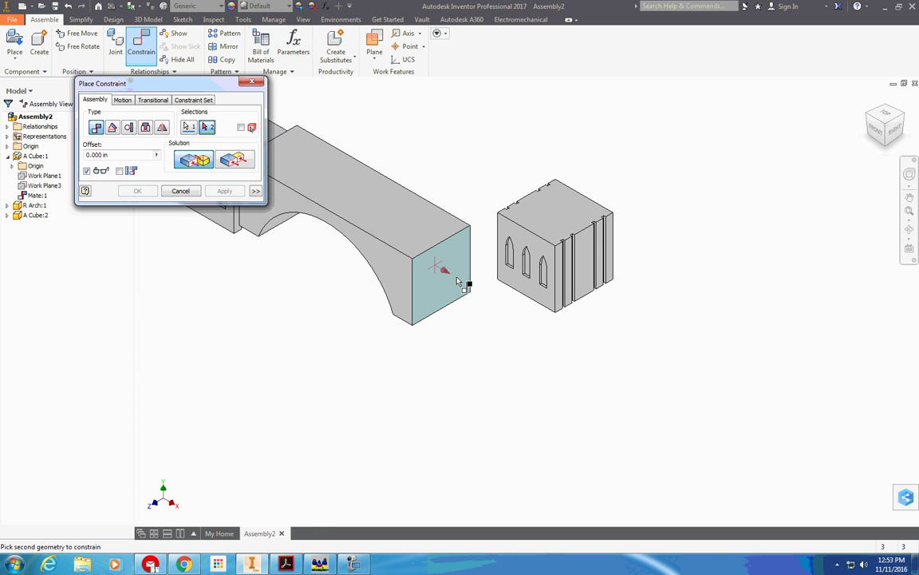
shift+middle_drag(463, 281, 475, 271)
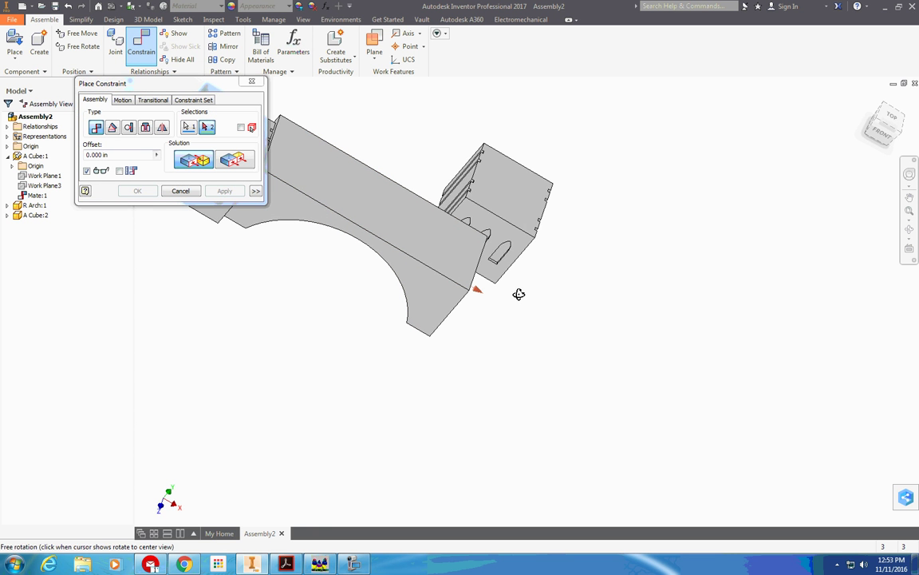
click(468, 195)
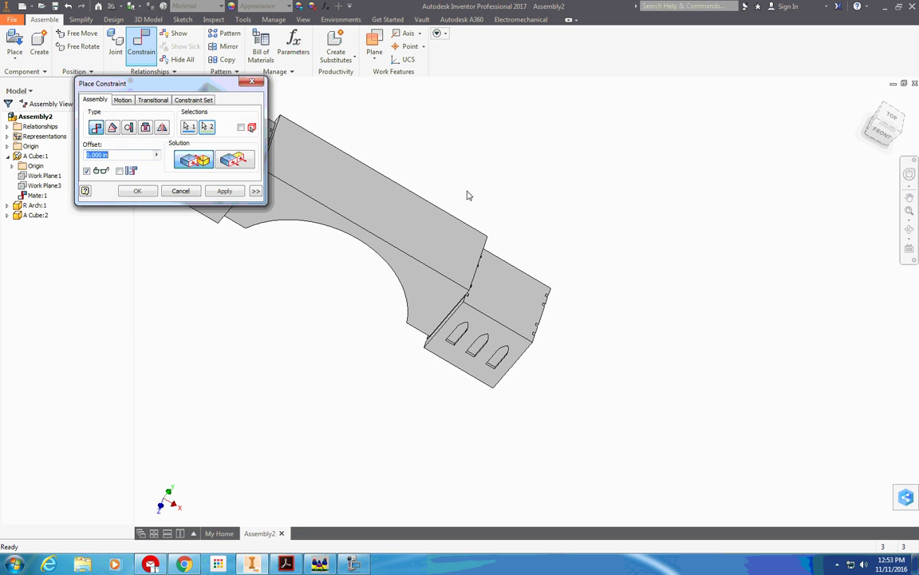
click(138, 191)
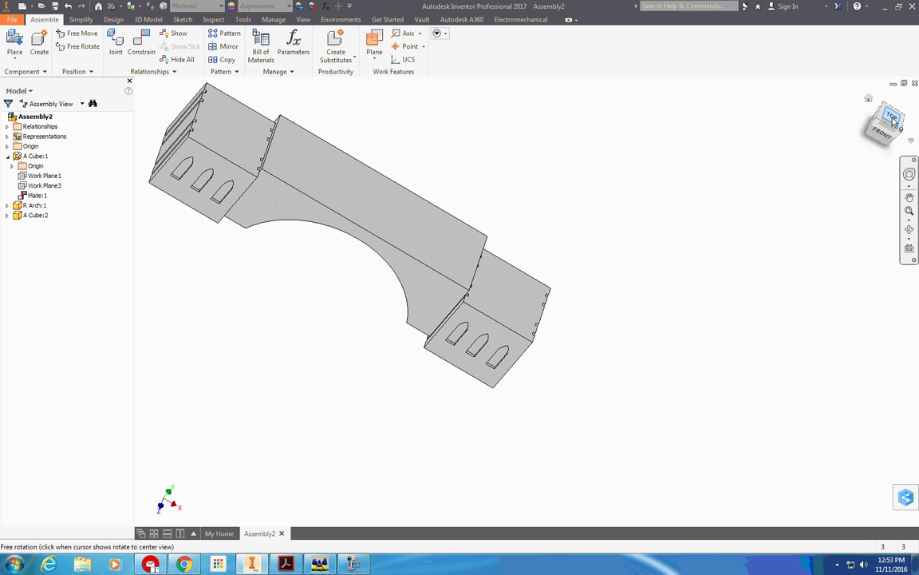
Drag A Cube:2 up close to the arch's far end, checking home and front views
click(869, 97)
click(694, 390)
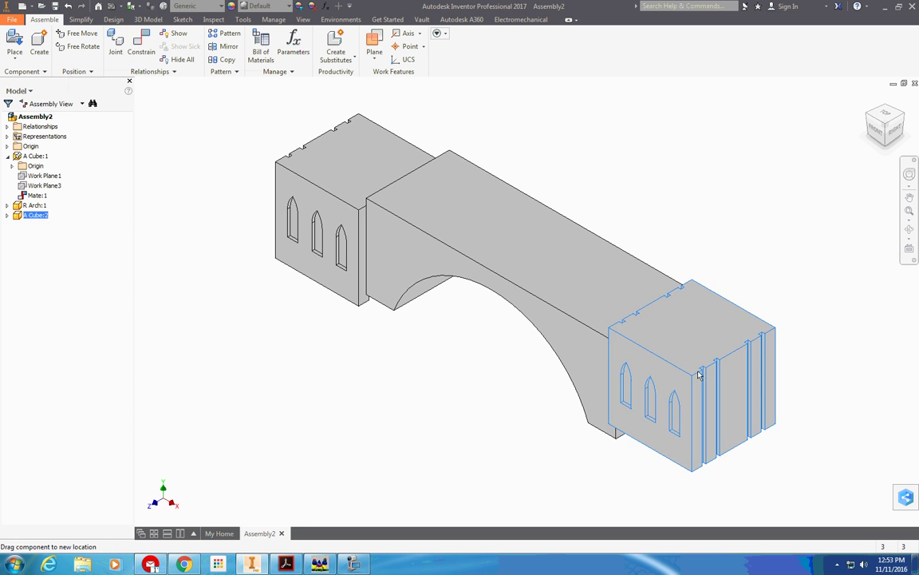
click(875, 130)
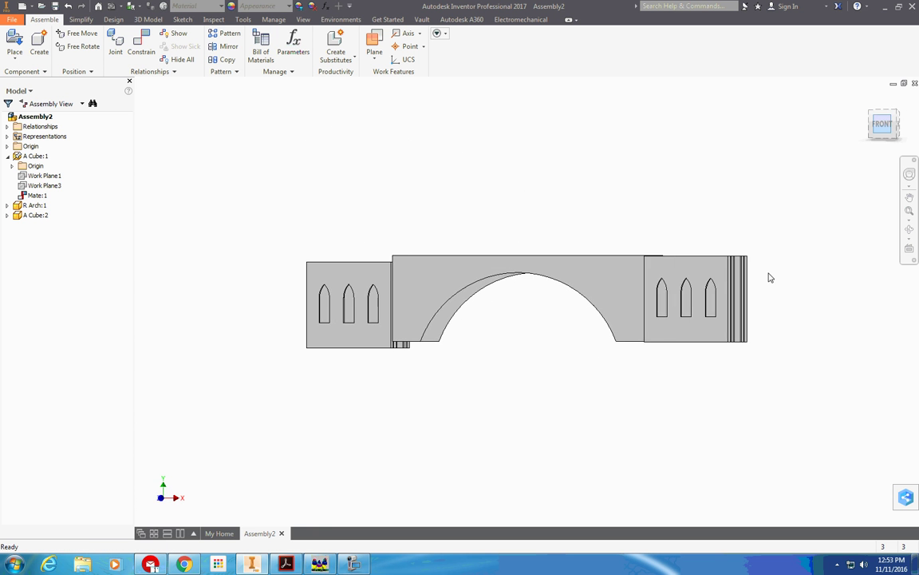
click(686, 287)
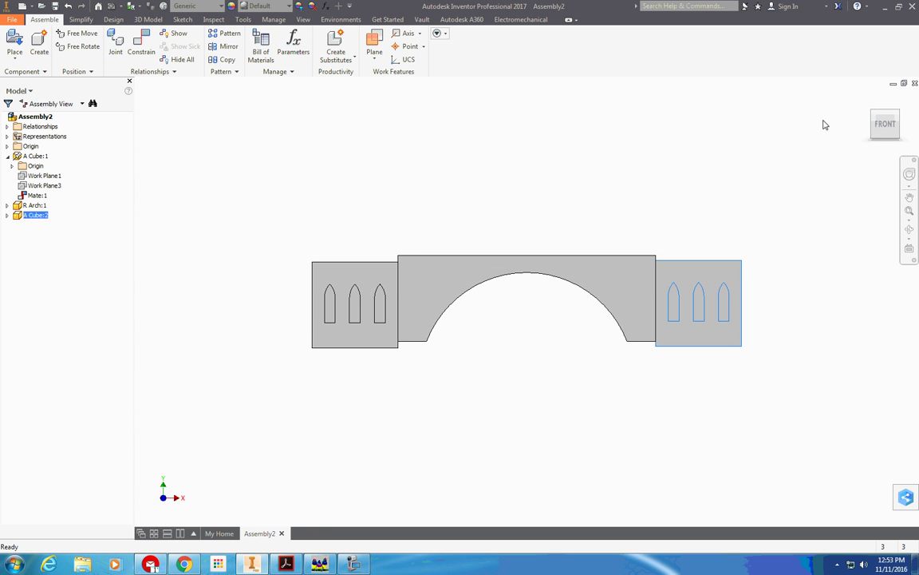
click(865, 97)
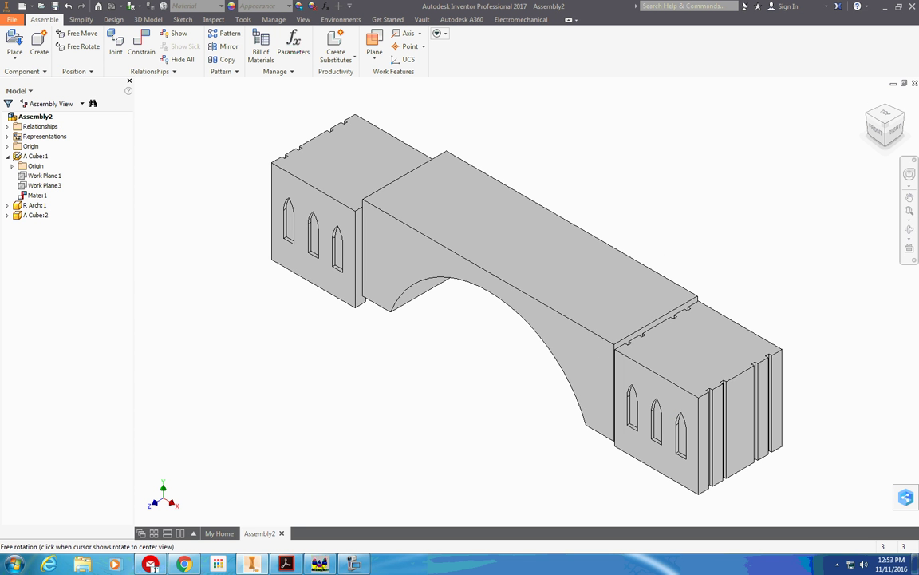
key(Escape)
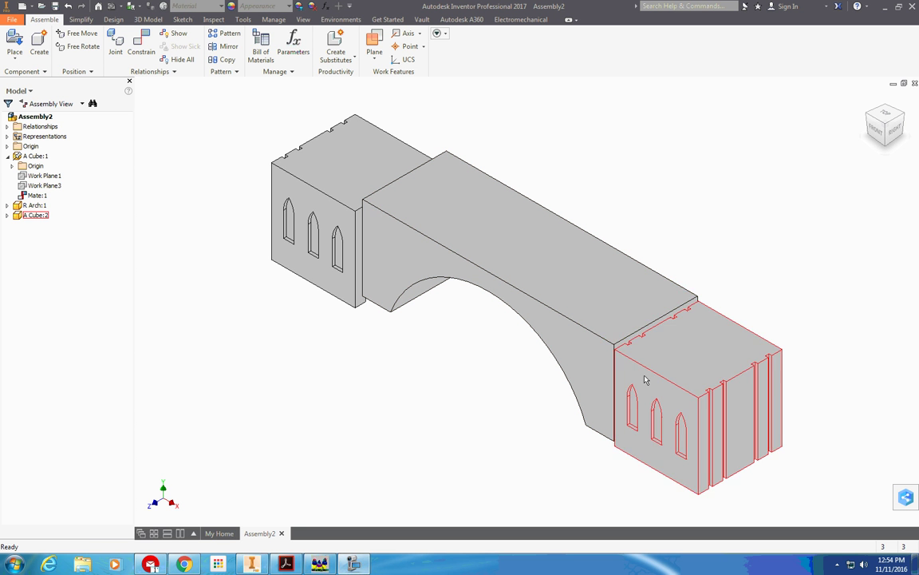
mouse_move(643, 380)
mouse_down()
mouse_move(653, 396)
mouse_move(656, 364)
mouse_up()
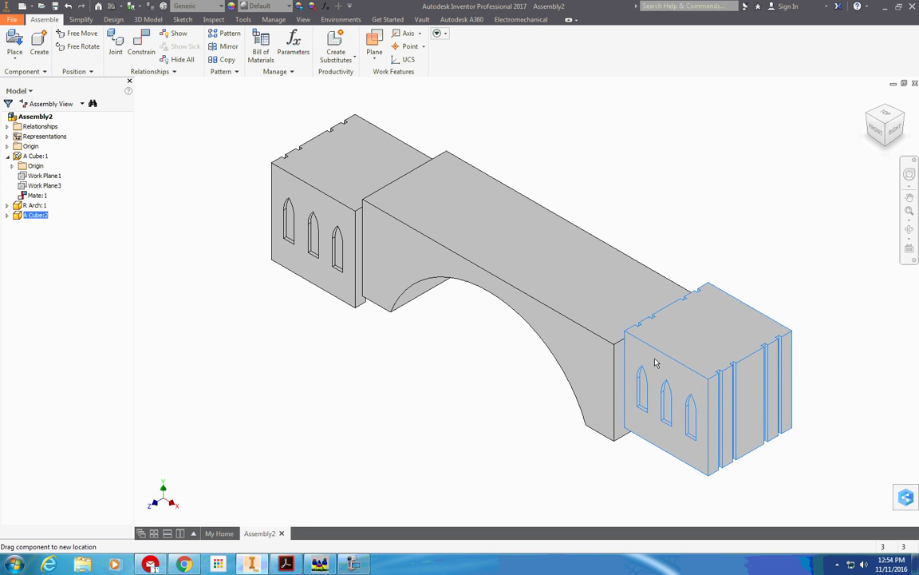
drag(656, 364, 653, 371)
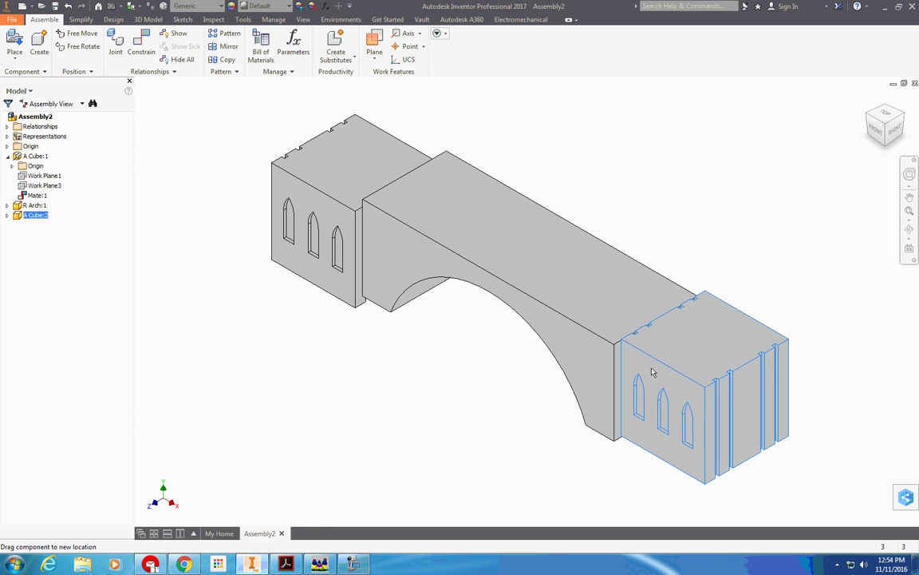
Make the second cube's windowed face flush with the first cube's window face
click(140, 41)
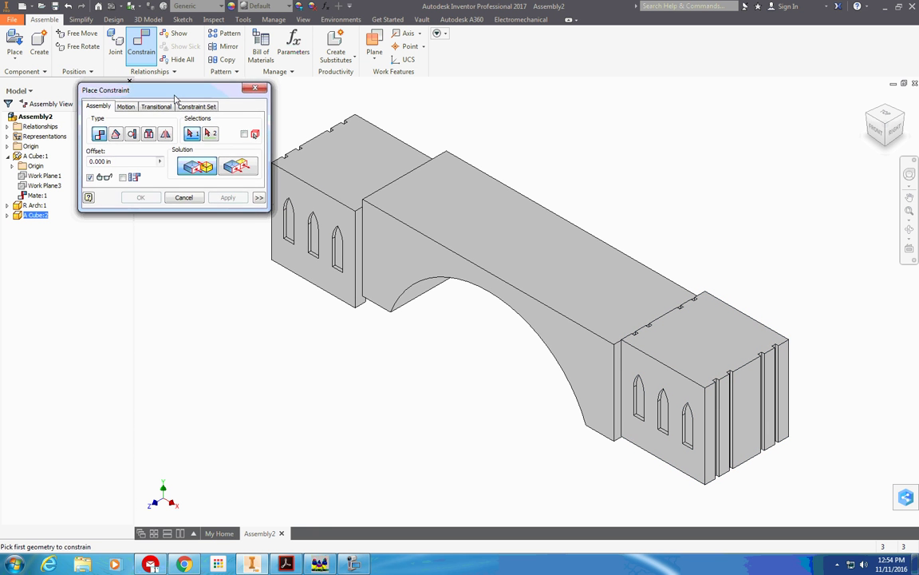
drag(143, 80, 133, 122)
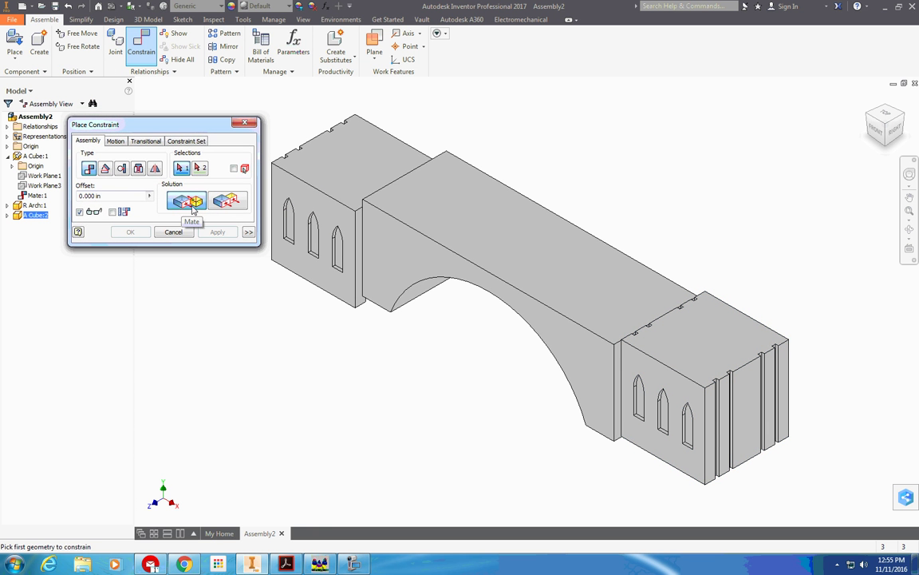
click(224, 205)
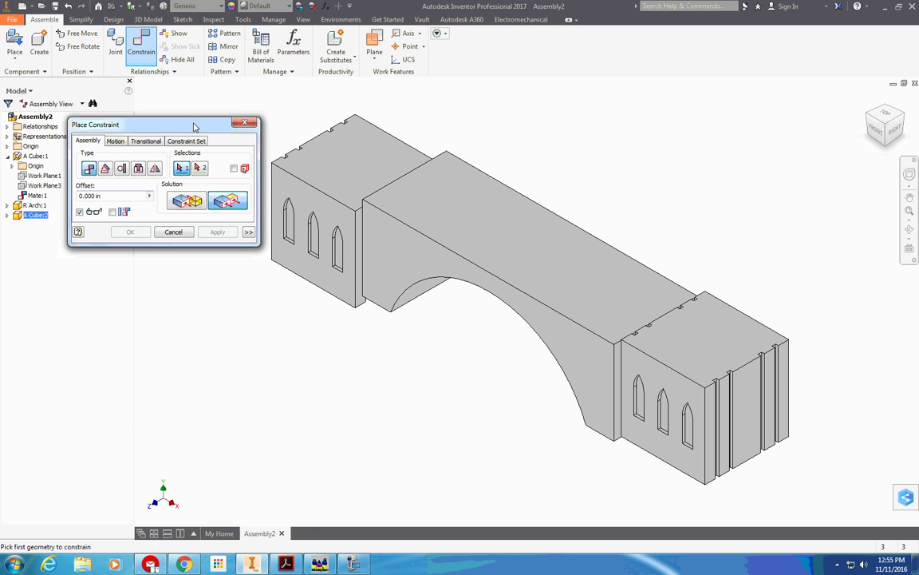
drag(180, 125, 148, 125)
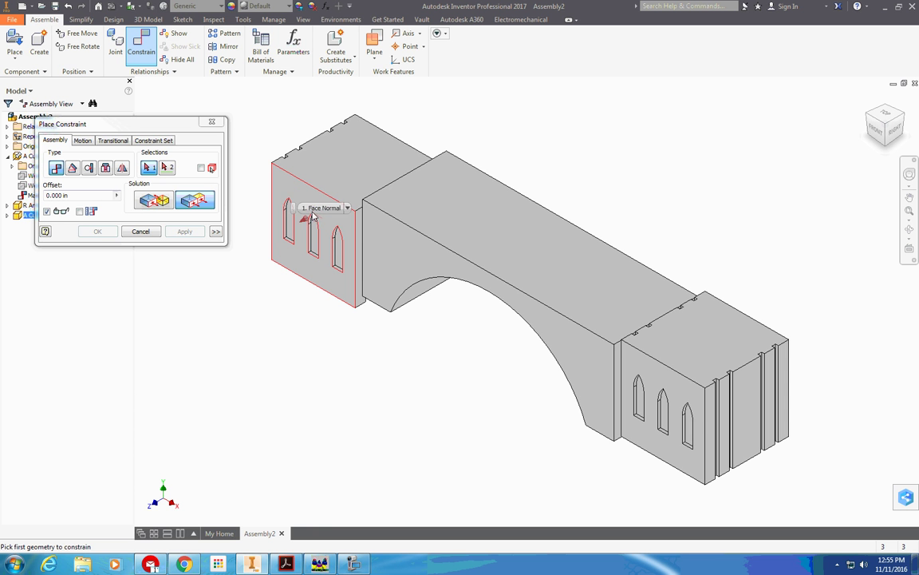
click(304, 198)
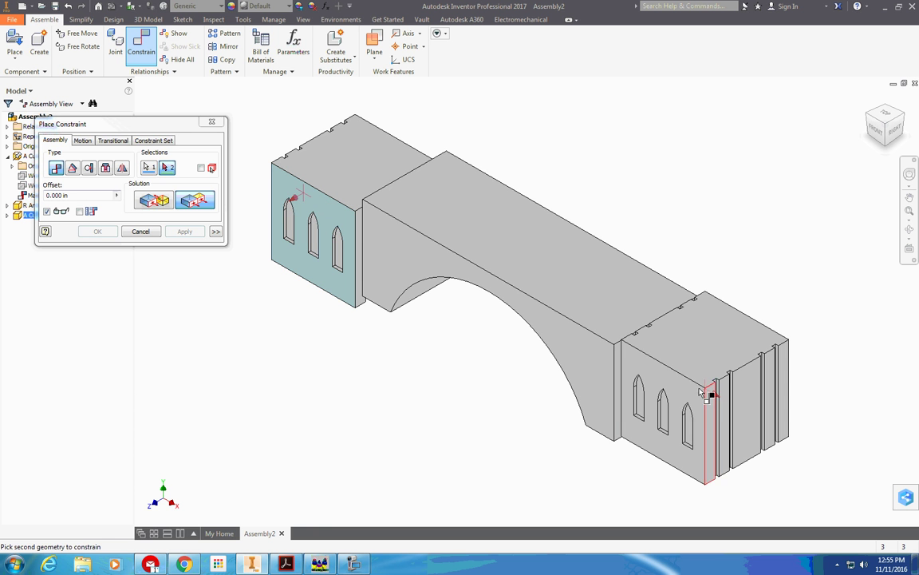
click(670, 384)
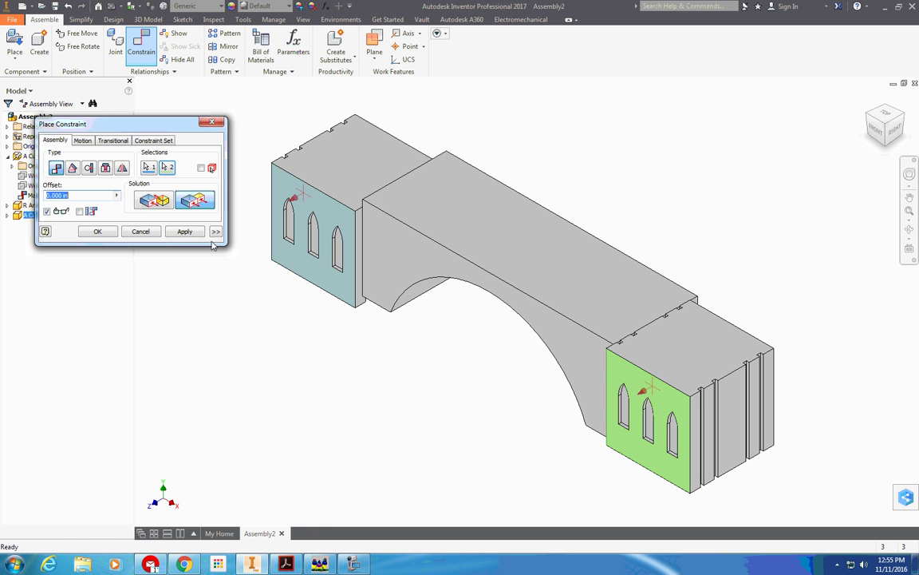
click(185, 231)
Make the two cubes' top faces flush, then select A Cube:2
click(343, 172)
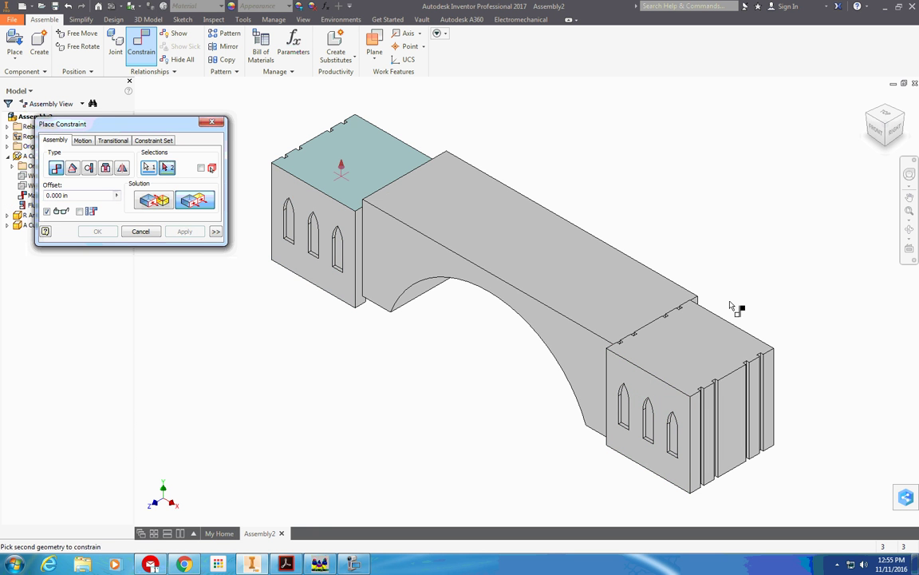
click(704, 330)
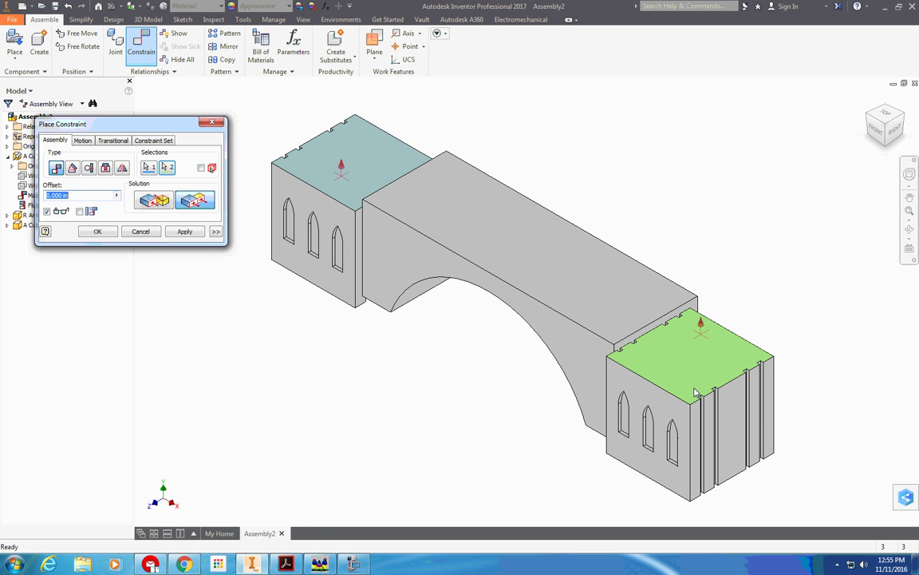
click(106, 234)
click(683, 391)
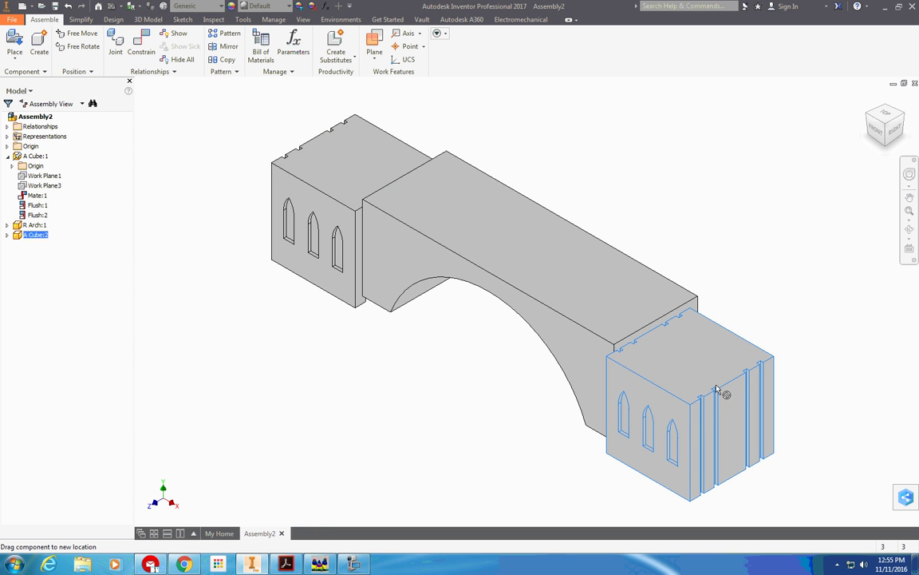
Check that the arch still moves, hide R Arch:1, and bring the castle manual back up
drag(717, 390, 721, 389)
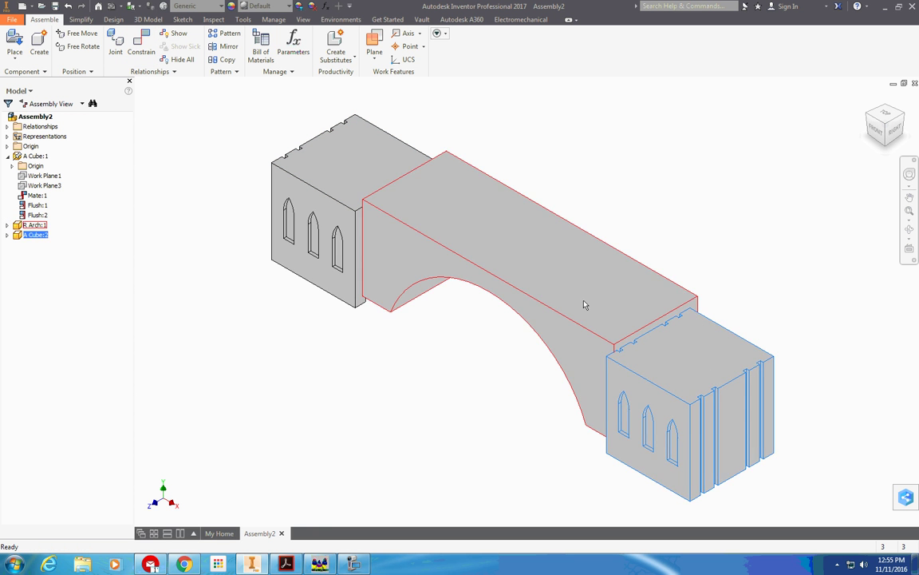
mouse_move(560, 310)
mouse_down()
mouse_move(588, 294)
mouse_move(580, 301)
mouse_up()
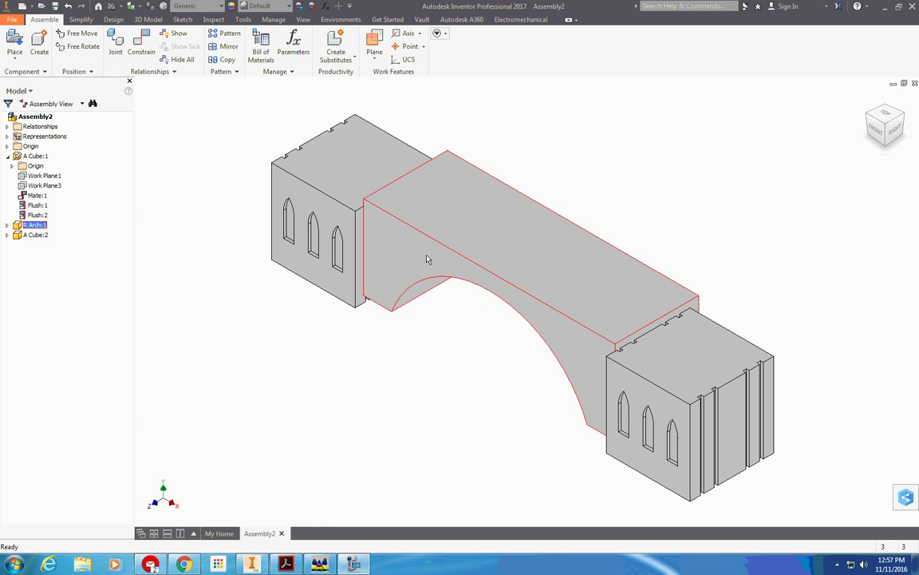
right_click(27, 228)
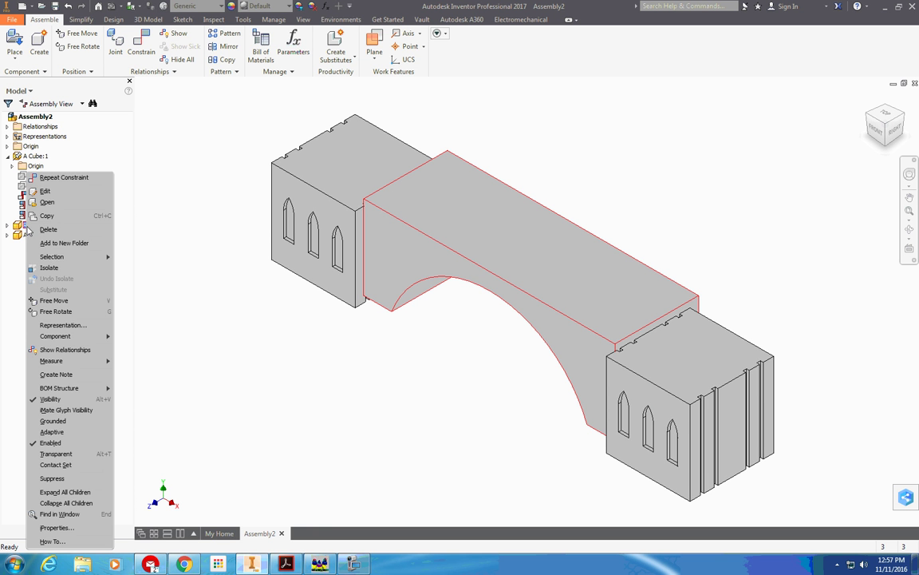
click(63, 399)
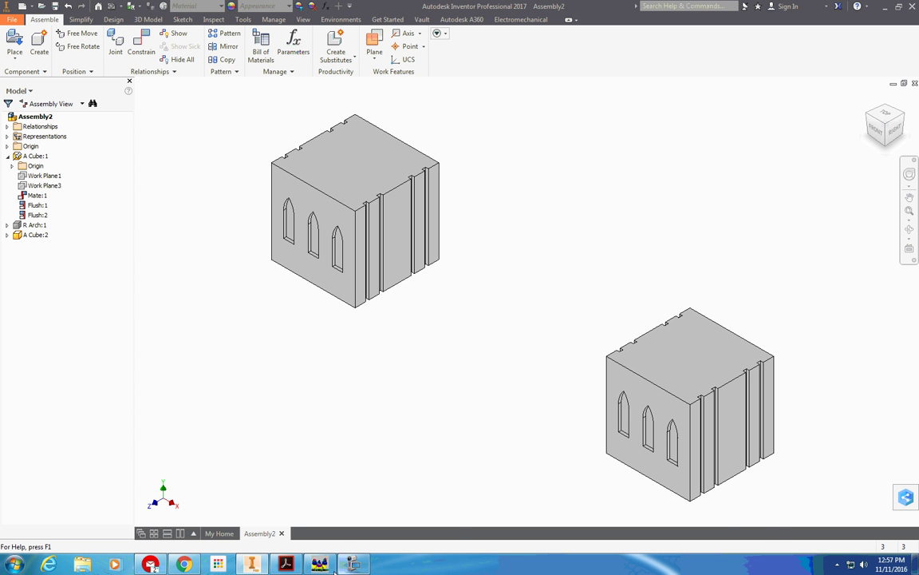
click(286, 564)
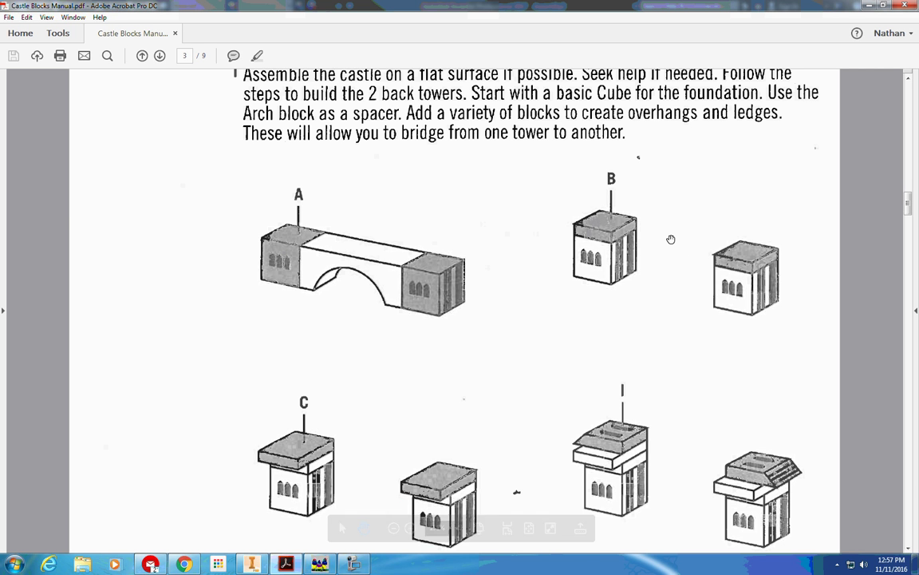
Place two copies of B Thin Cube.ipt, one above each A cube
key(alt+Tab)
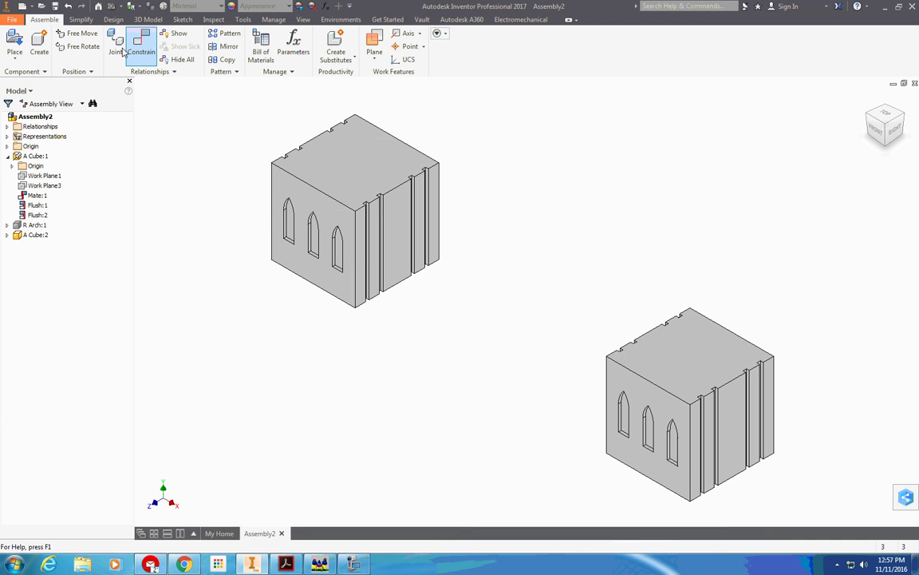
click(16, 38)
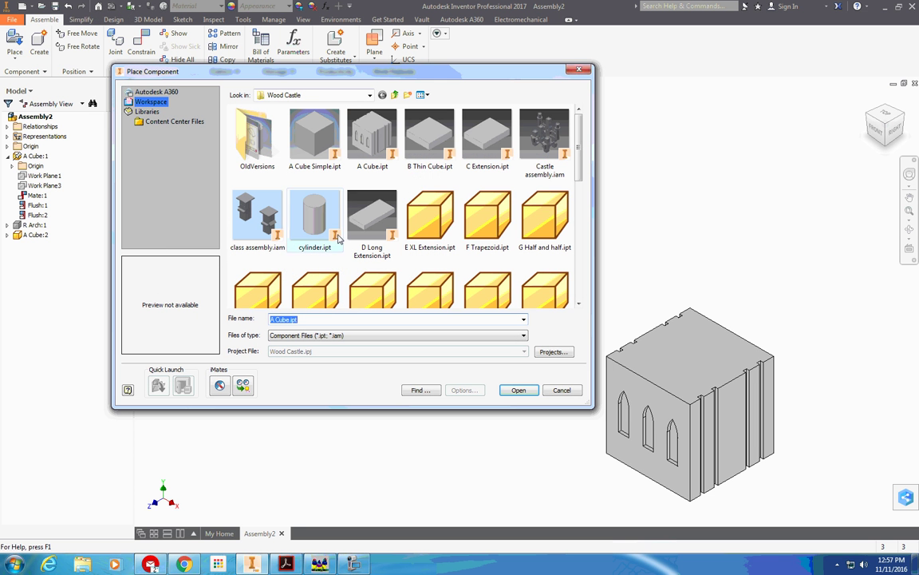
click(432, 135)
click(519, 390)
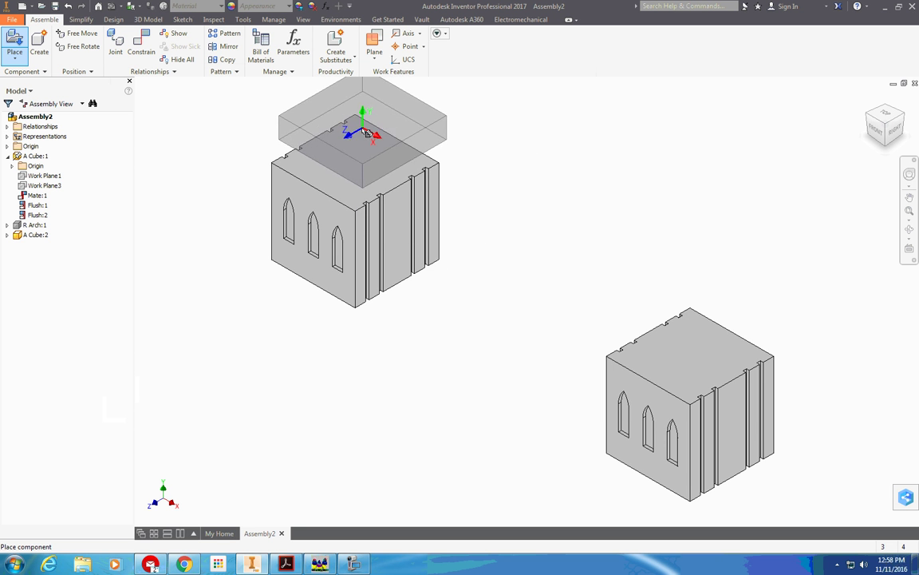
click(364, 133)
click(745, 254)
right_click(606, 254)
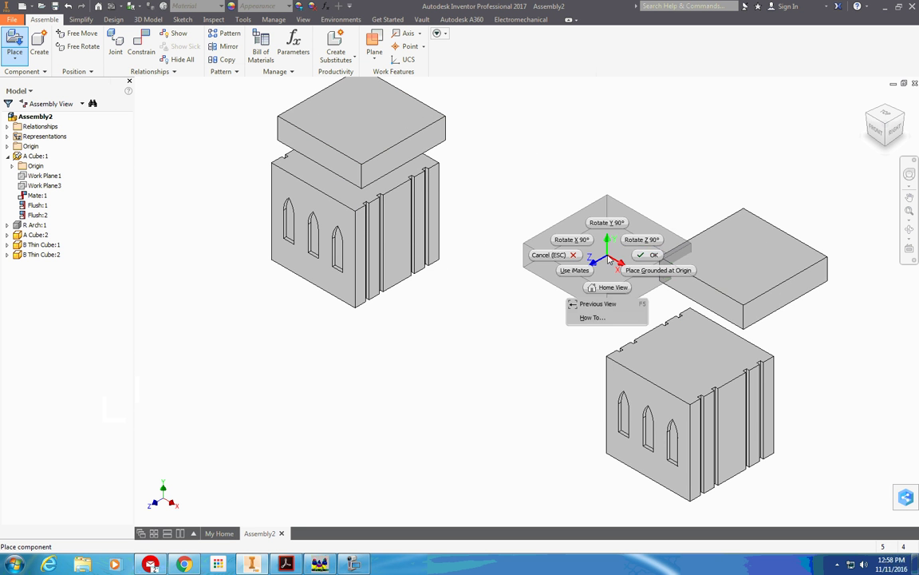
click(656, 256)
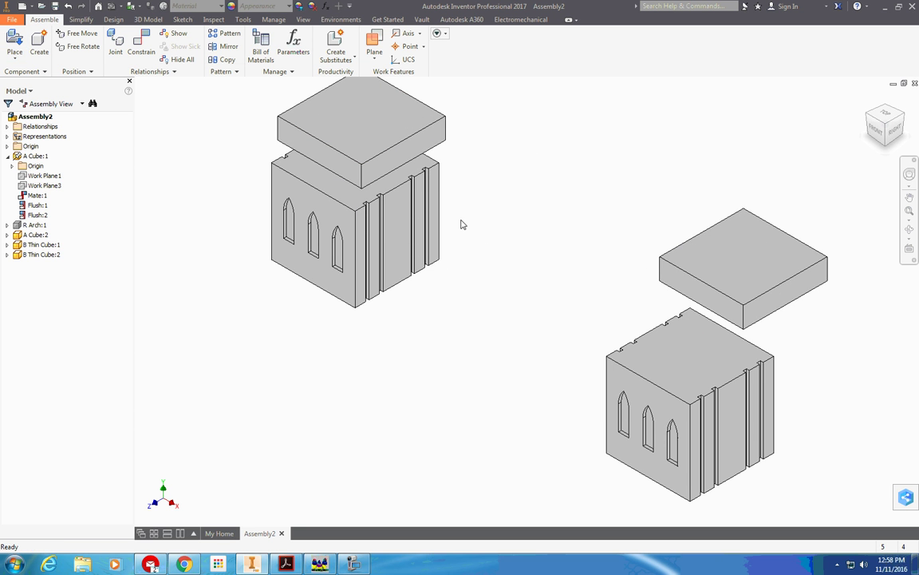
middle_drag(460, 226, 423, 274)
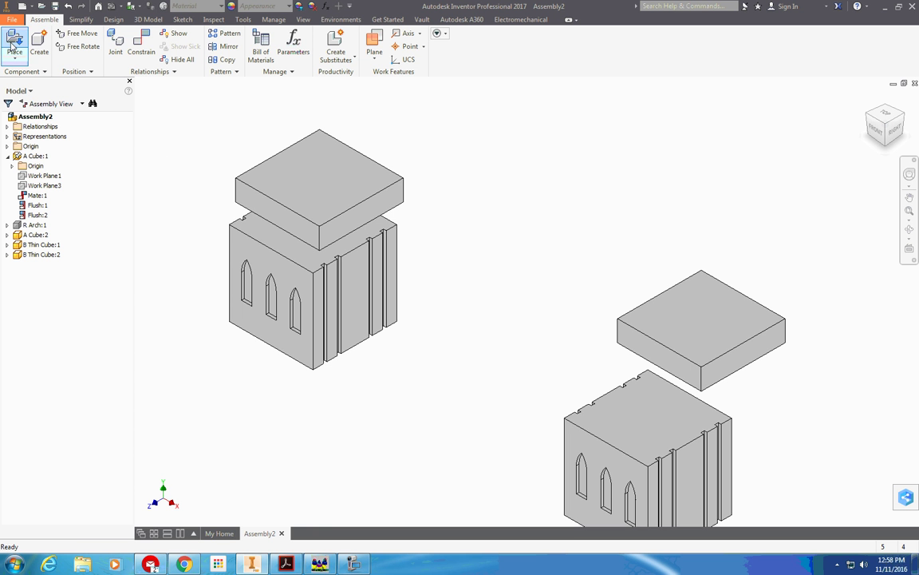
Mate the bottom of each B Thin Cube to the top face of its A cube
click(141, 44)
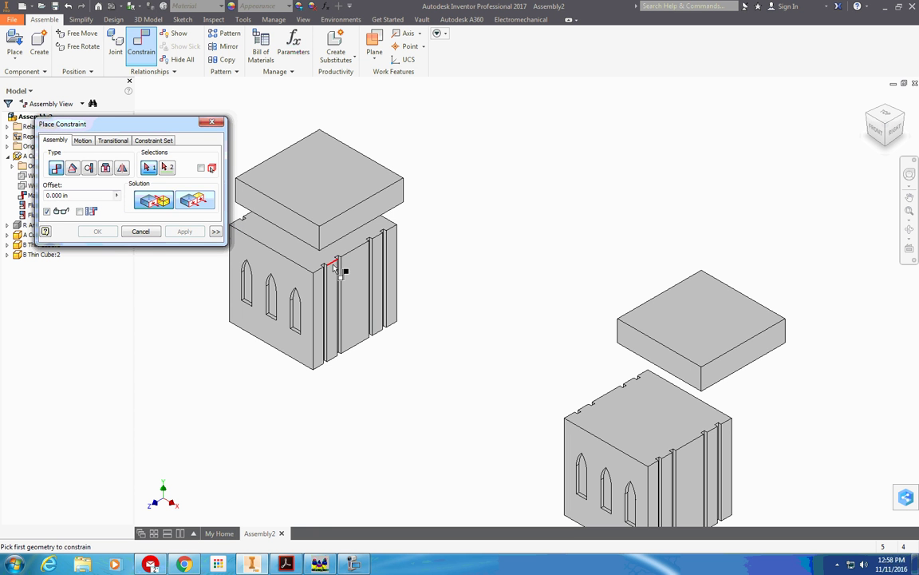
click(297, 252)
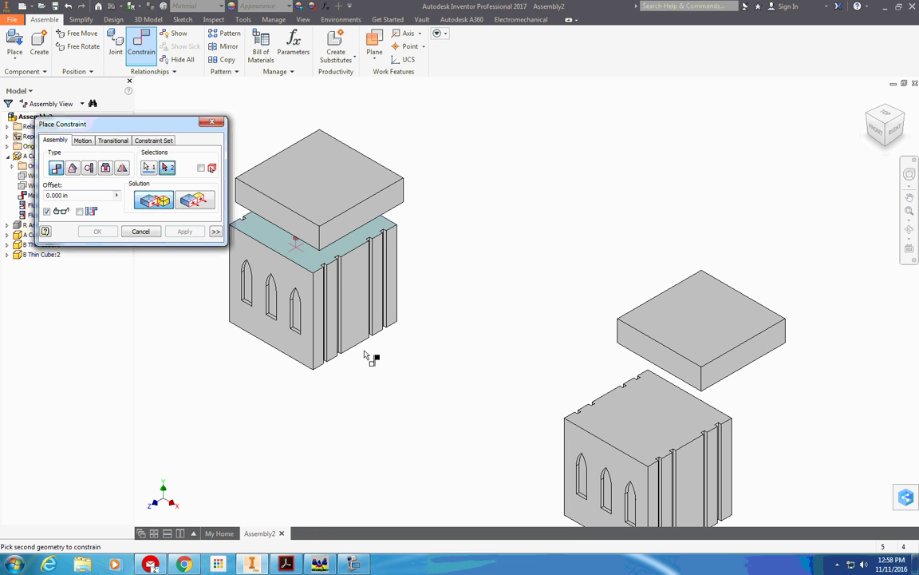
mouse_move(370, 359)
shift+middle_down()
mouse_move(369, 312)
mouse_move(255, 283)
shift+middle_up()
click(355, 287)
click(185, 232)
scroll(319, 319, up, 3)
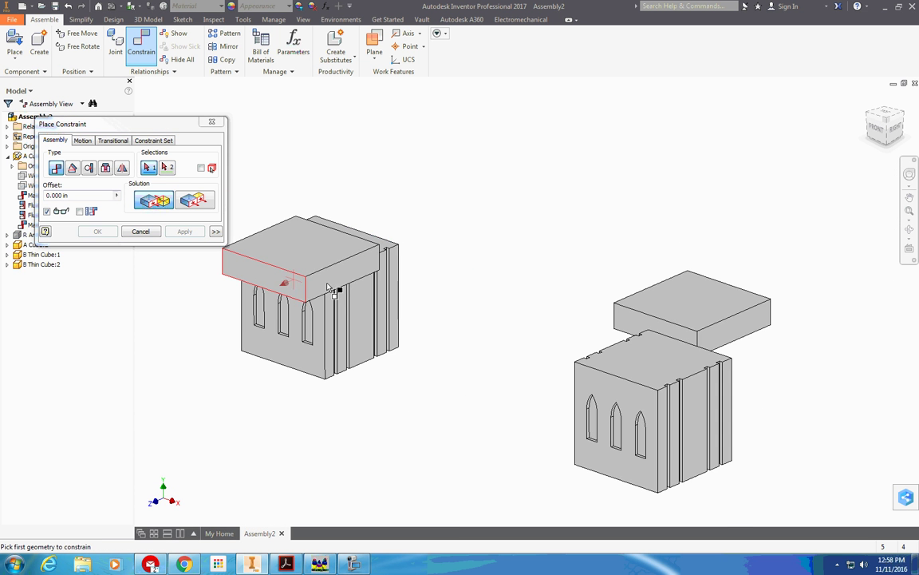
middle_drag(399, 319, 367, 303)
click(578, 319)
shift+middle_drag(612, 333, 646, 312)
click(644, 299)
click(184, 231)
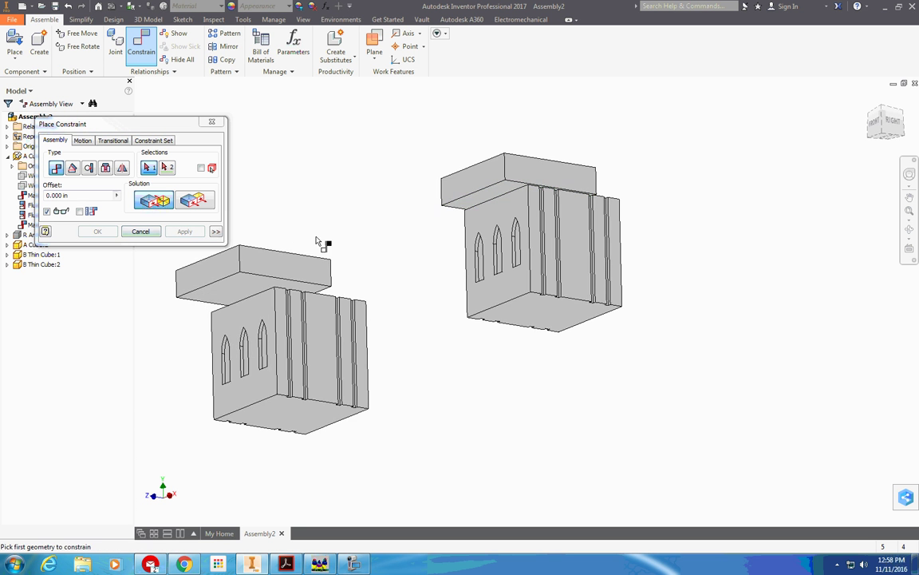
shift+middle_drag(319, 237, 396, 304)
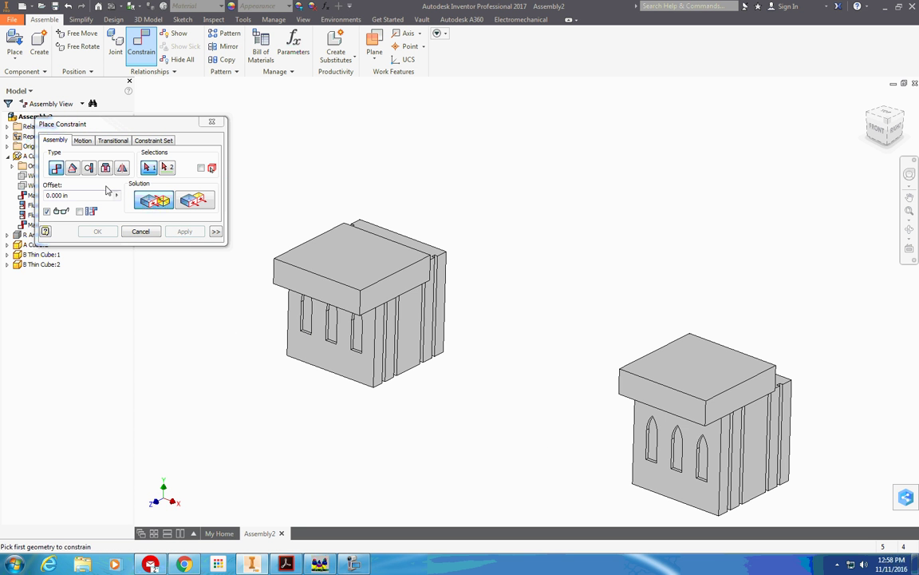
Make two side faces of the left thin cube flush with the left A cube
click(194, 199)
click(391, 291)
click(411, 319)
click(184, 232)
click(287, 268)
click(323, 347)
click(185, 231)
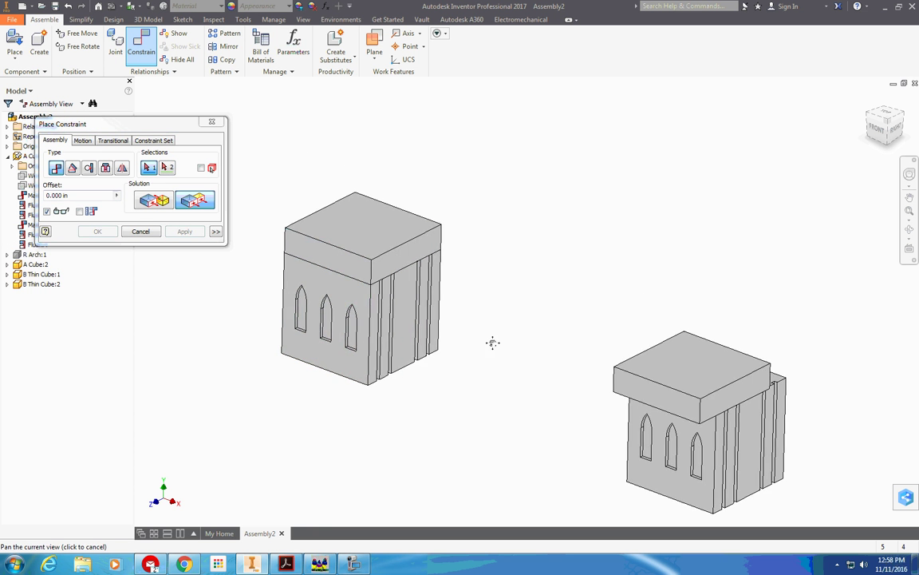
Make the right thin cube's side faces flush with the right A cube
drag(433, 294, 318, 236)
click(524, 308)
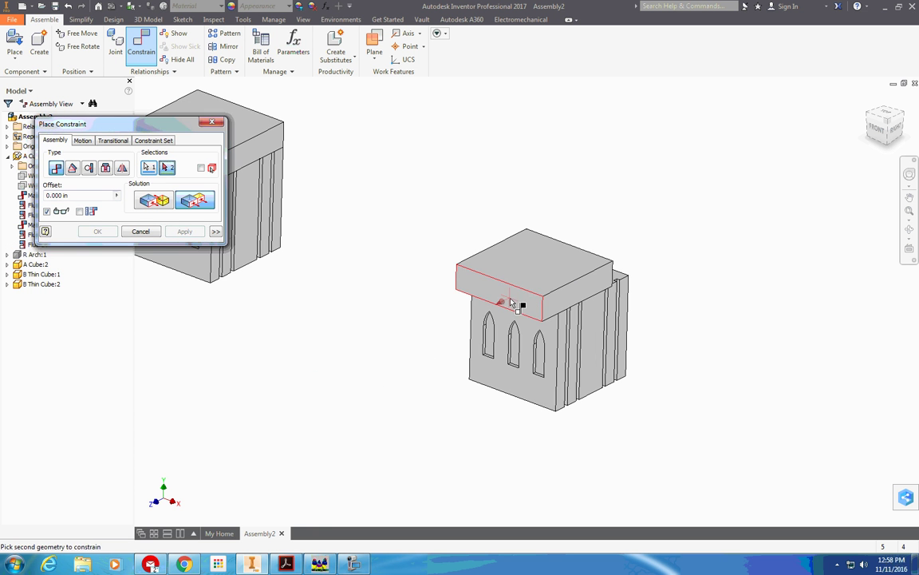
click(524, 379)
click(181, 232)
click(571, 296)
click(603, 313)
click(107, 233)
click(909, 197)
drag(121, 92, 269, 173)
key(Escape)
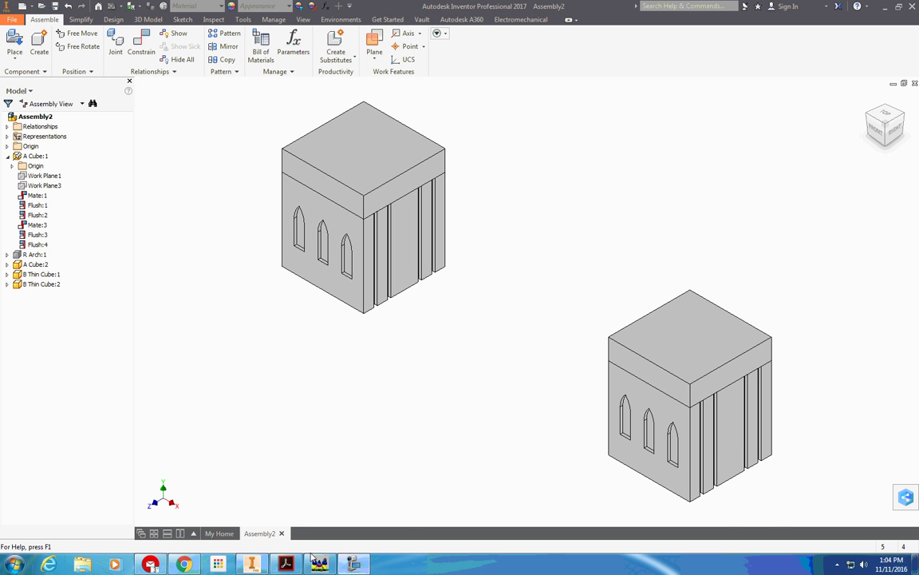
click(303, 566)
scroll(437, 484, up, 5)
scroll(423, 485, up, 10)
scroll(396, 486, down, 3)
scroll(383, 463, down, 3)
scroll(373, 440, down, 5)
scroll(345, 427, down, 3)
scroll(345, 427, down, 4)
scroll(328, 420, down, 4)
scroll(328, 408, down, 5)
scroll(324, 409, down, 2)
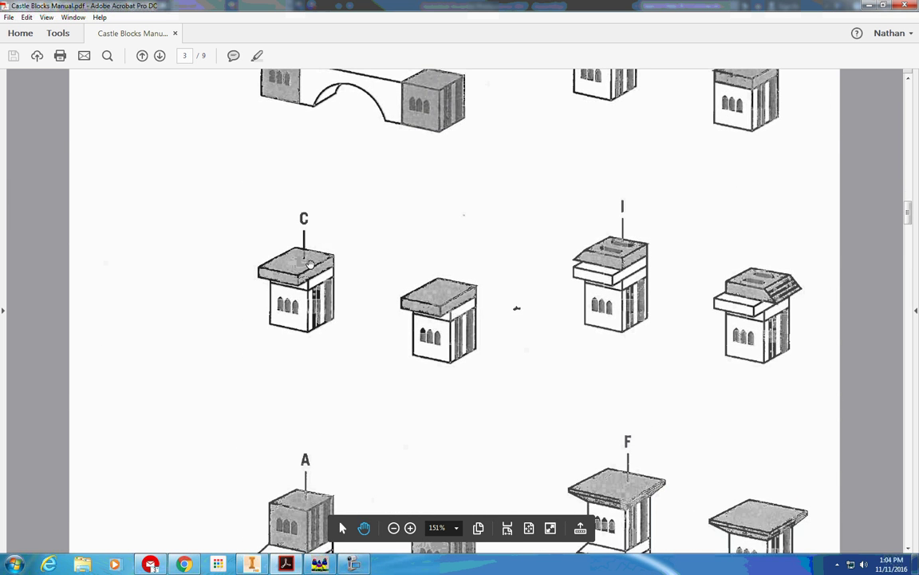
click(870, 7)
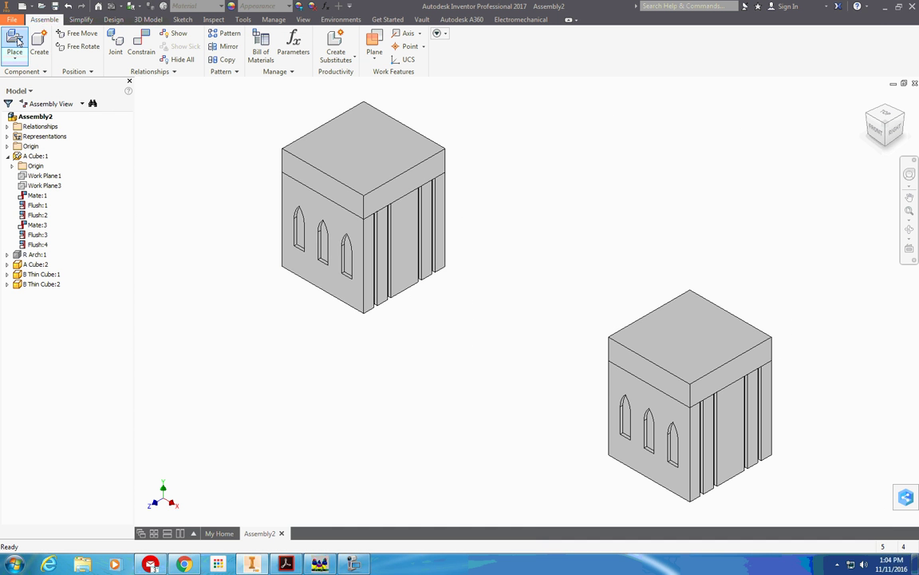
Place two copies of C Extension.ipt, one near each tower
key(p)
click(477, 154)
click(518, 390)
click(246, 129)
click(695, 239)
right_click(559, 232)
click(553, 210)
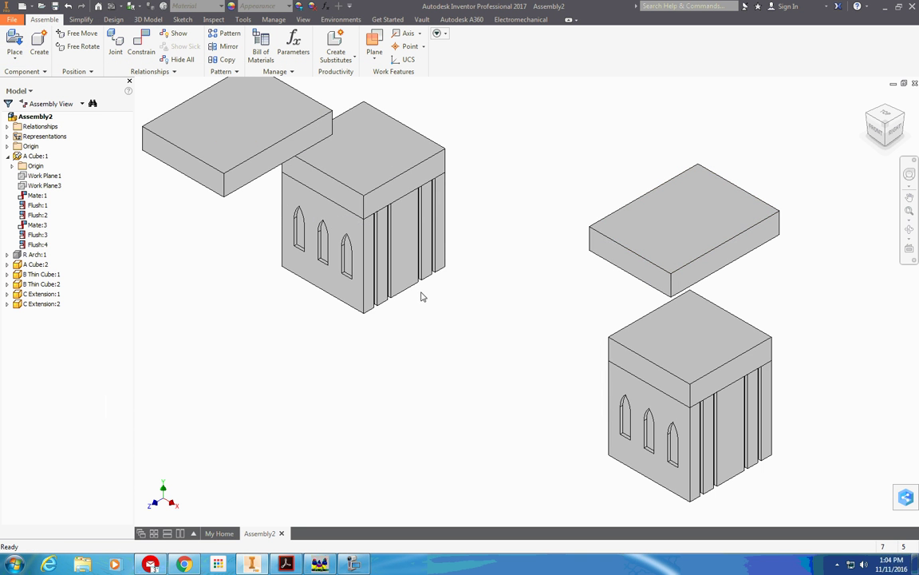
Recentre the view on both towers and switch to the castle manual in Acrobat
scroll(423, 297, down, 3)
middle_drag(420, 289, 380, 308)
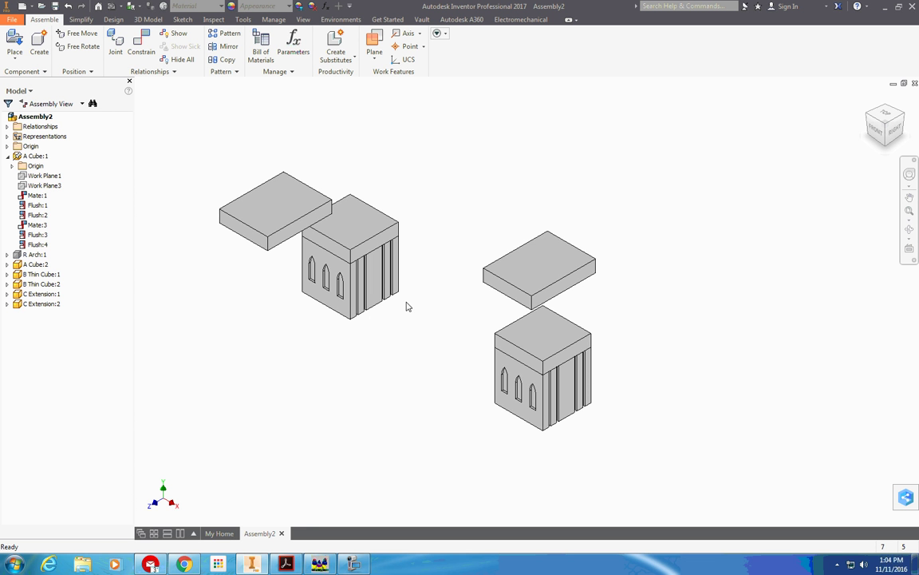
scroll(279, 283, down, 3)
scroll(310, 281, up, 4)
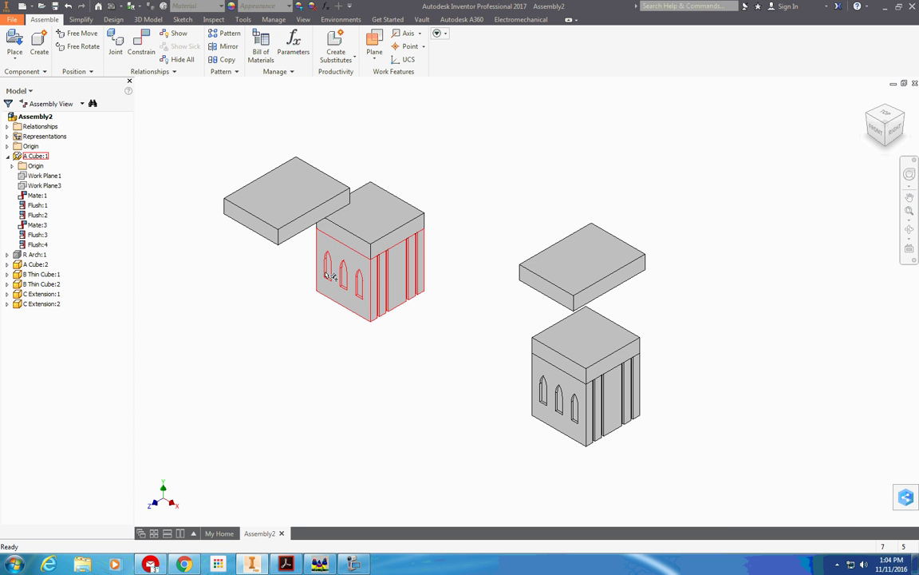
scroll(312, 270, down, 5)
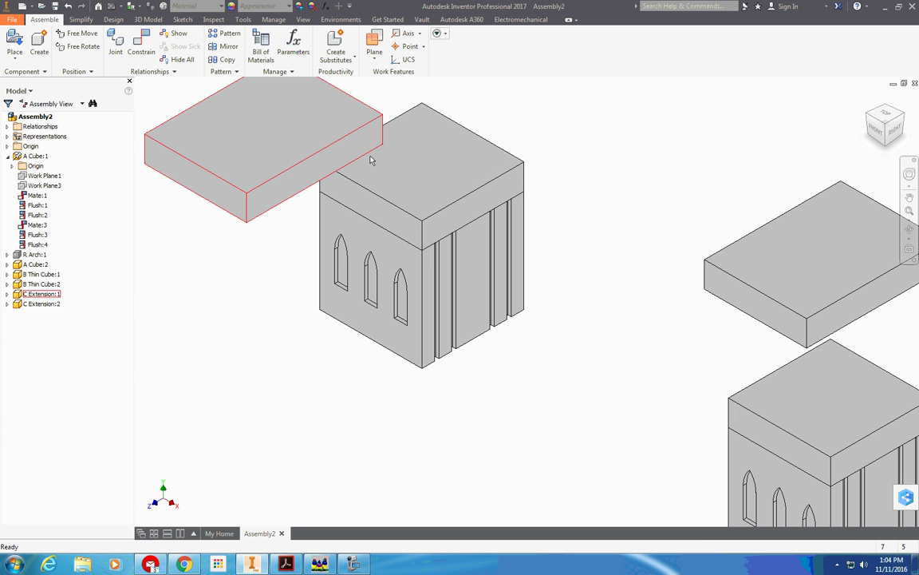
scroll(410, 300, up, 2)
middle_drag(410, 300, 363, 315)
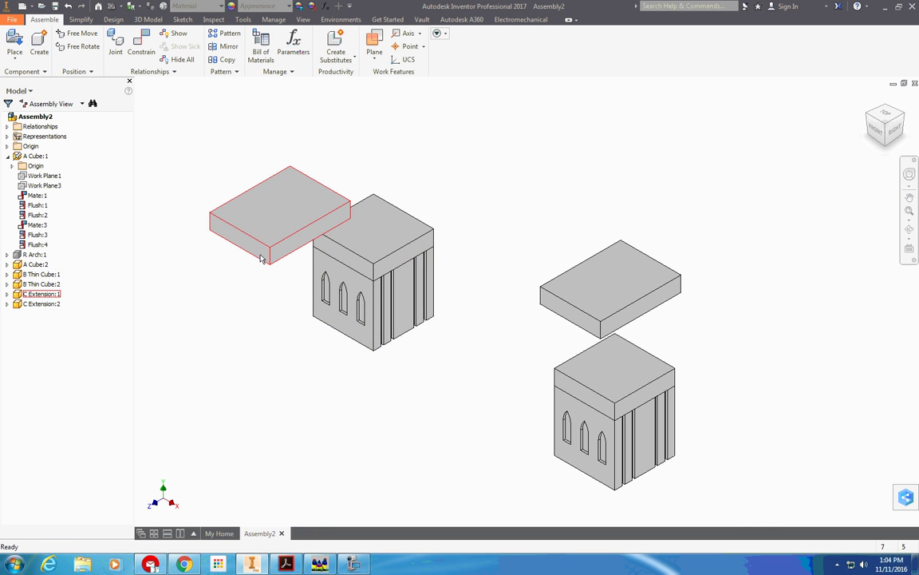
click(286, 564)
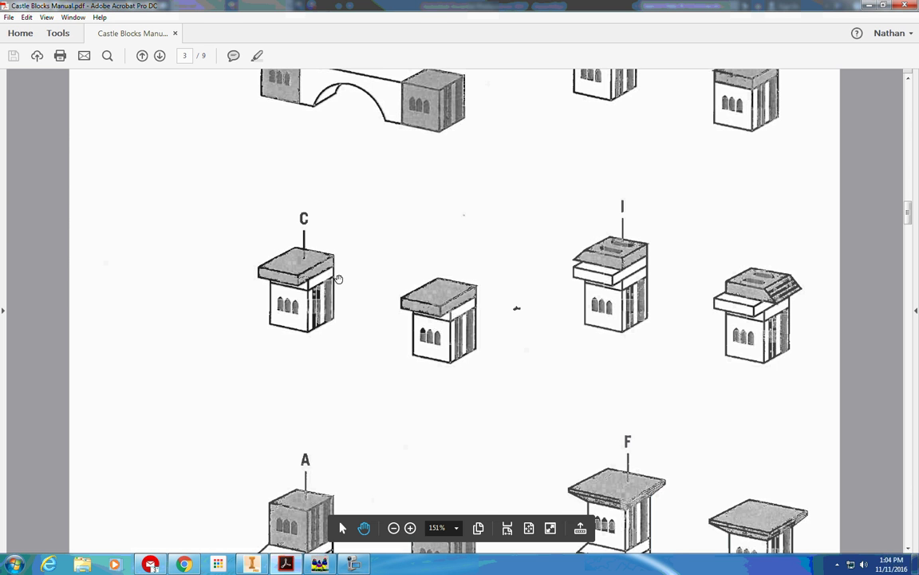
Mate each C Extension's underside to the top of its tower
key(alt+Tab)
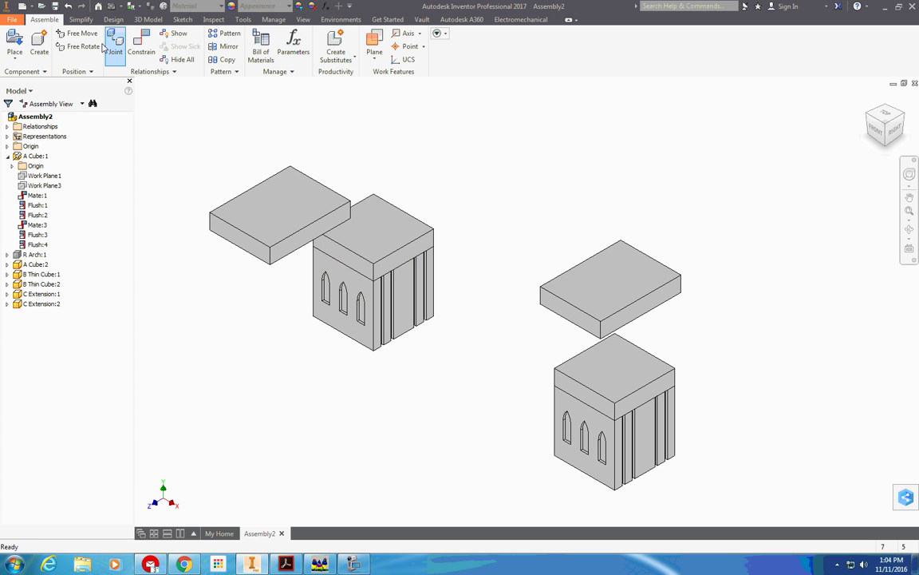
click(141, 44)
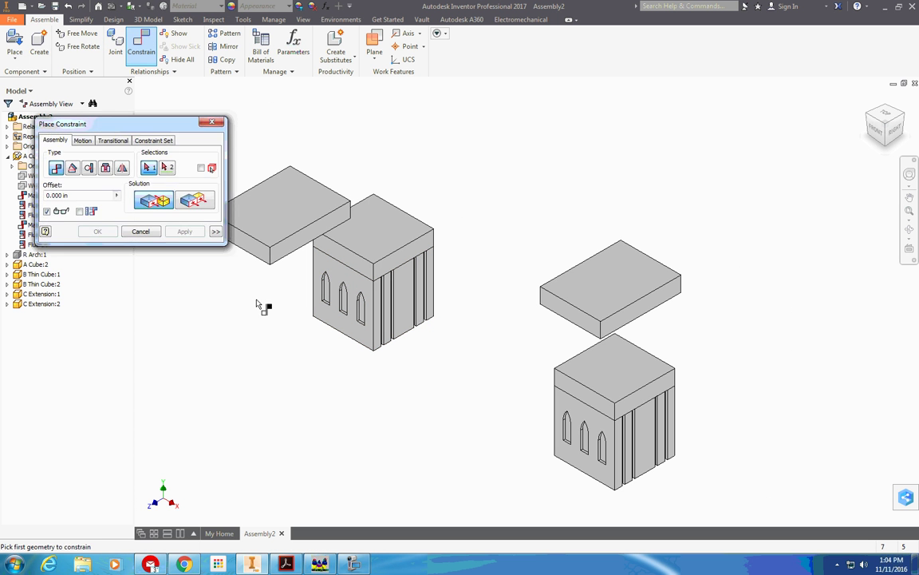
click(371, 227)
shift+middle_drag(324, 394, 319, 343)
click(282, 261)
click(184, 231)
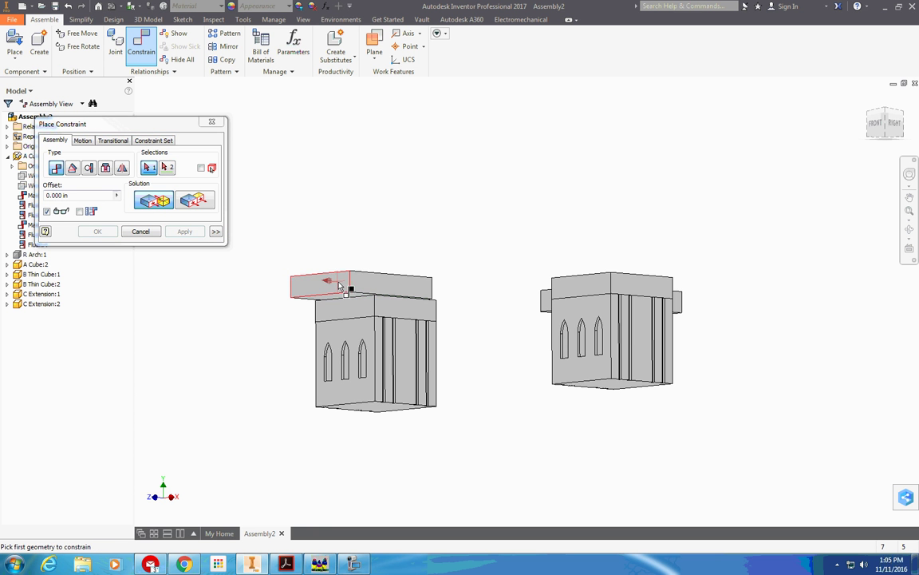
shift+middle_drag(338, 281, 342, 326)
click(600, 399)
mouse_move(600, 403)
shift+middle_down()
mouse_move(665, 454)
mouse_move(634, 397)
shift+middle_up()
click(636, 312)
shift+middle_drag(498, 370, 536, 405)
click(184, 232)
Make one side of each C Extension flush with its tower's cube
click(204, 198)
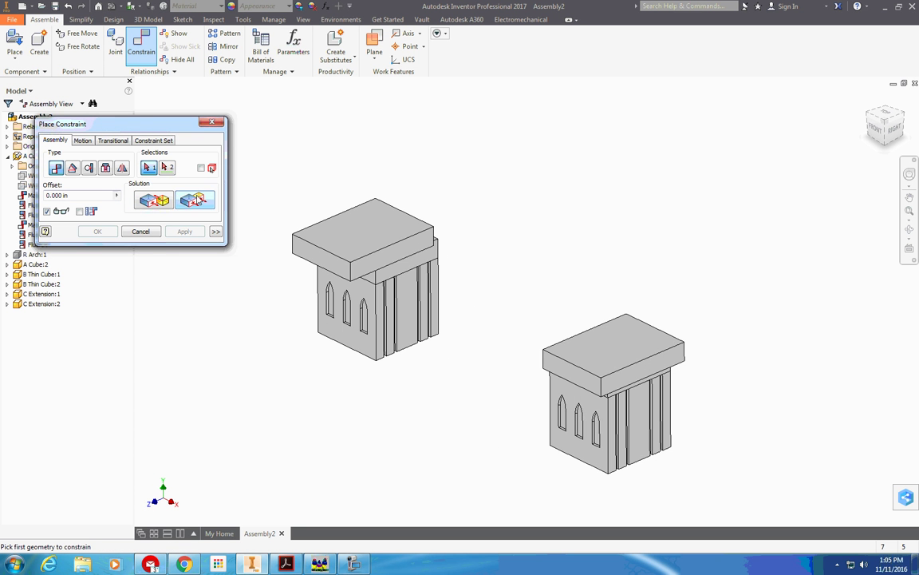
click(409, 257)
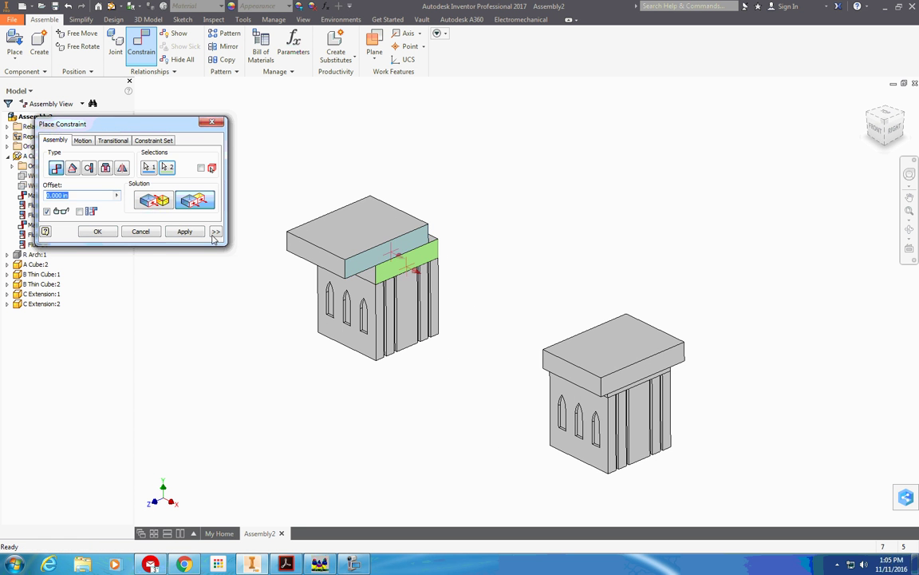
click(184, 231)
click(651, 368)
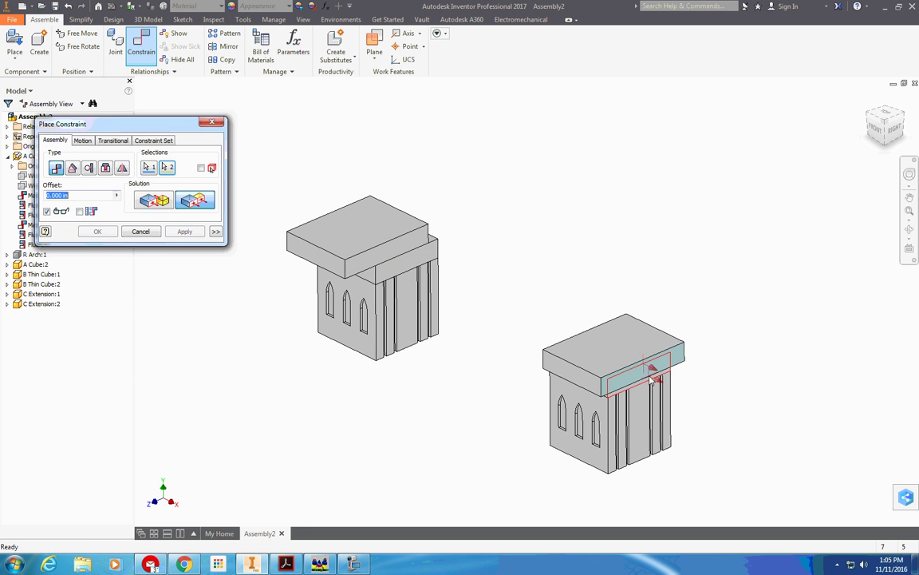
click(200, 232)
Make a second side of each C Extension flush with its cube
mouse_move(485, 310)
shift+middle_down()
mouse_move(550, 349)
mouse_move(471, 342)
mouse_move(447, 314)
shift+middle_up()
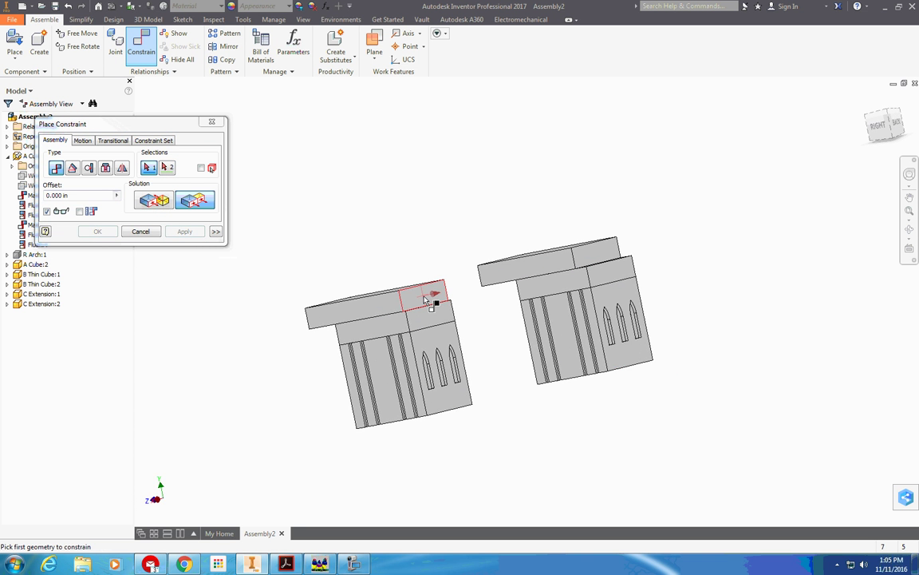
click(431, 301)
click(428, 318)
click(205, 232)
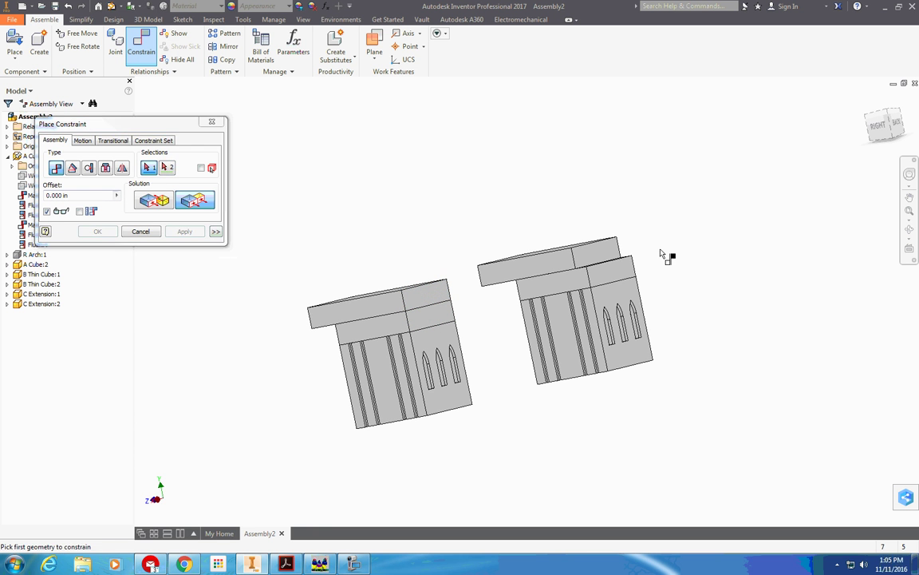
click(607, 249)
click(613, 272)
click(193, 230)
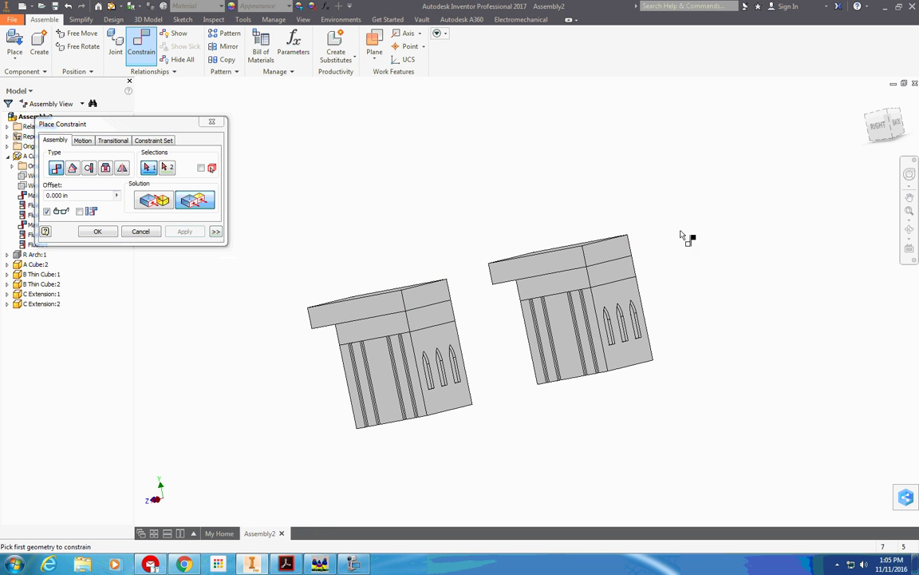
shift+middle_drag(788, 91, 787, 199)
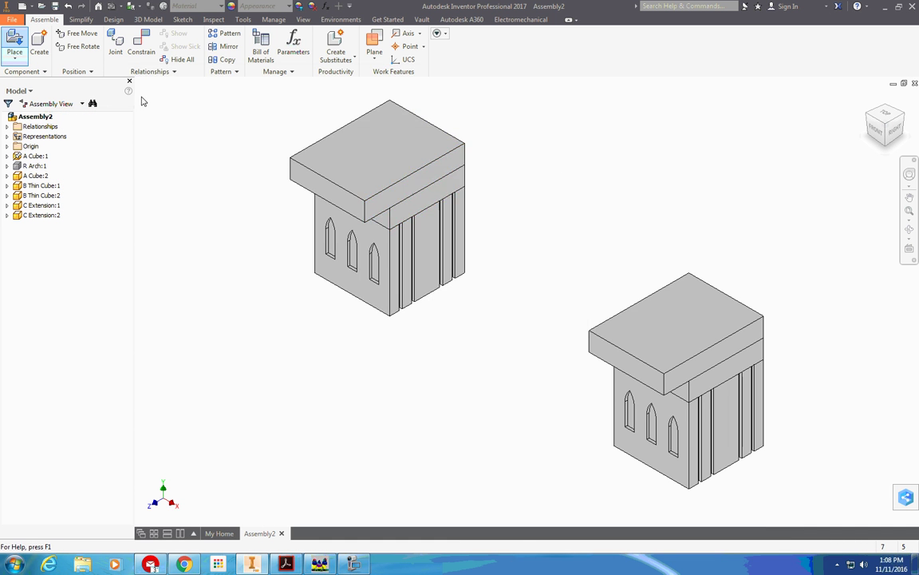
Place two copies of I Single Angle.ipt into the assembly
click(14, 44)
drag(580, 140, 588, 207)
click(430, 182)
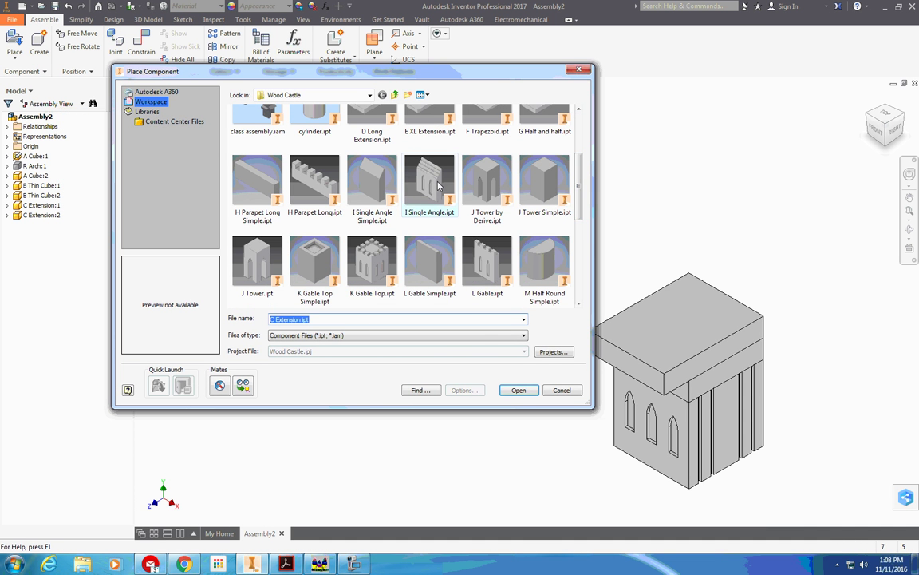
click(518, 390)
click(206, 148)
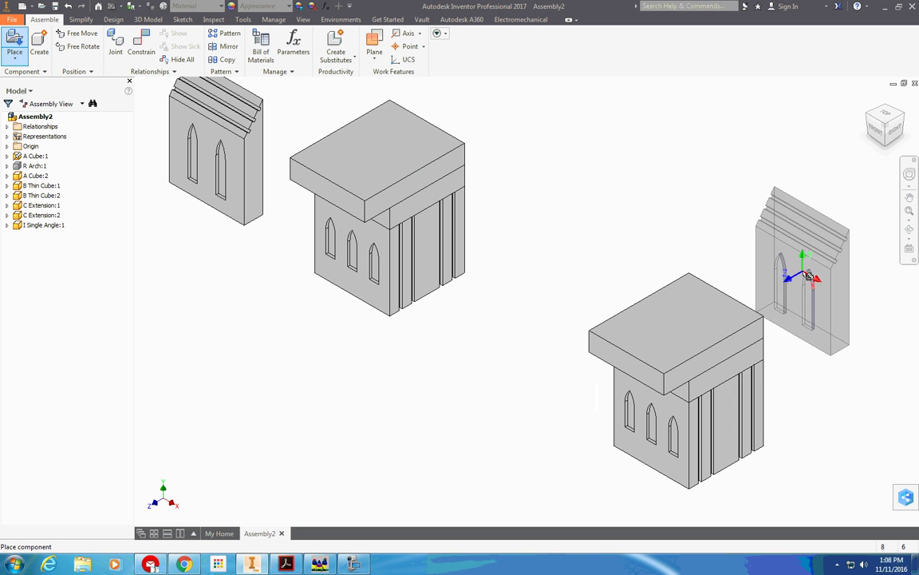
right_click(806, 275)
click(786, 209)
Drag the second angle piece beside the right tower and frame both towers
drag(806, 310, 839, 416)
middle_drag(357, 283, 346, 336)
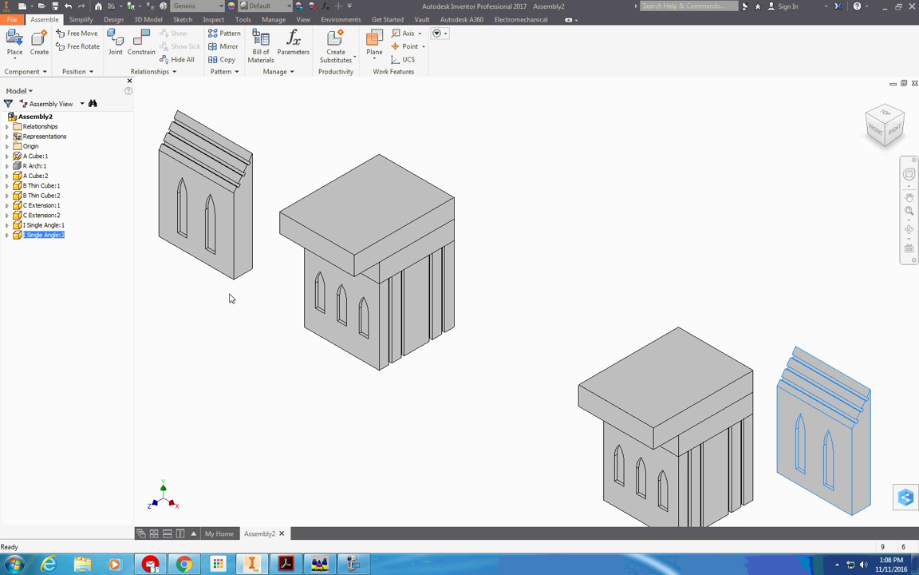
scroll(201, 254, down, 3)
scroll(209, 253, up, 2)
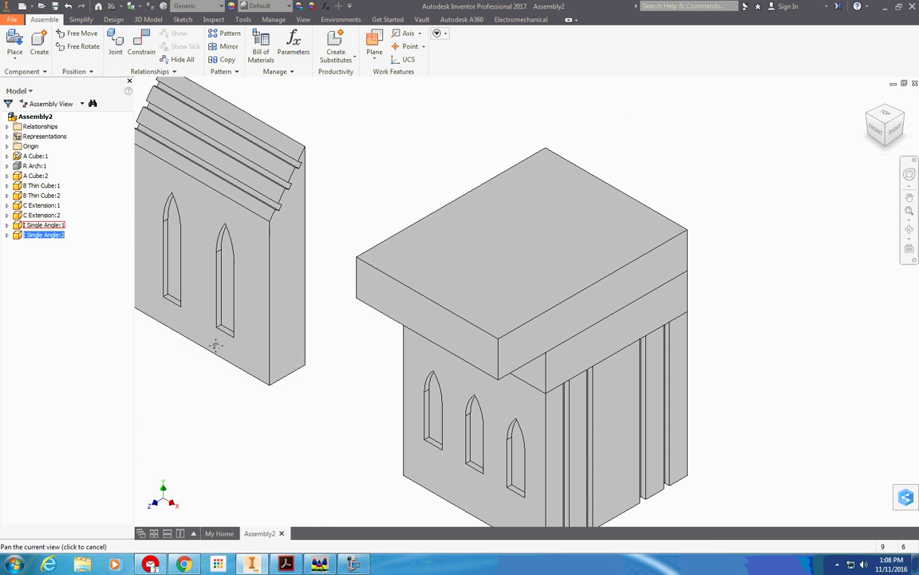
scroll(203, 254, up, 2)
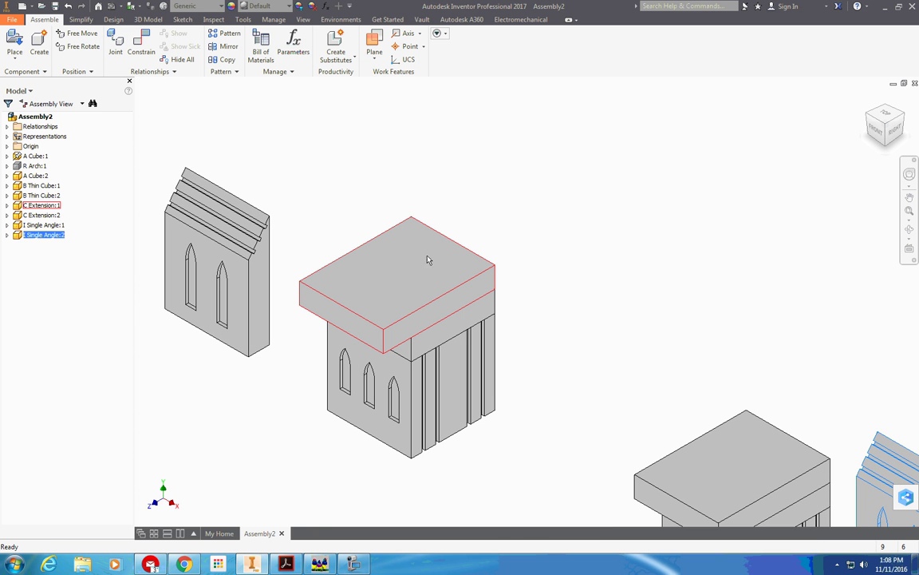
Mate the left I Single Angle's bottom face onto the left C Extension top
click(141, 50)
drag(150, 128, 150, 68)
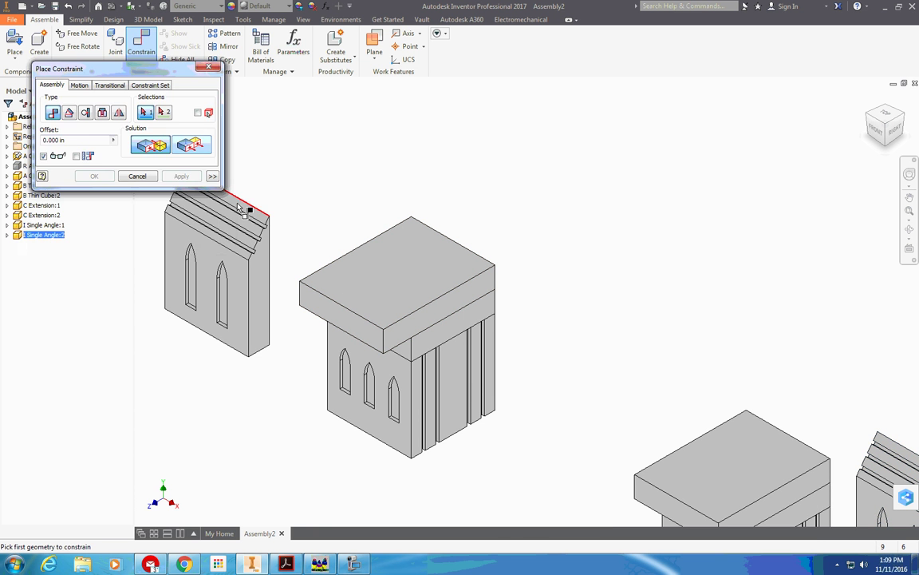
mouse_move(254, 249)
shift+middle_down()
mouse_move(273, 261)
mouse_move(233, 261)
mouse_move(338, 256)
shift+middle_up()
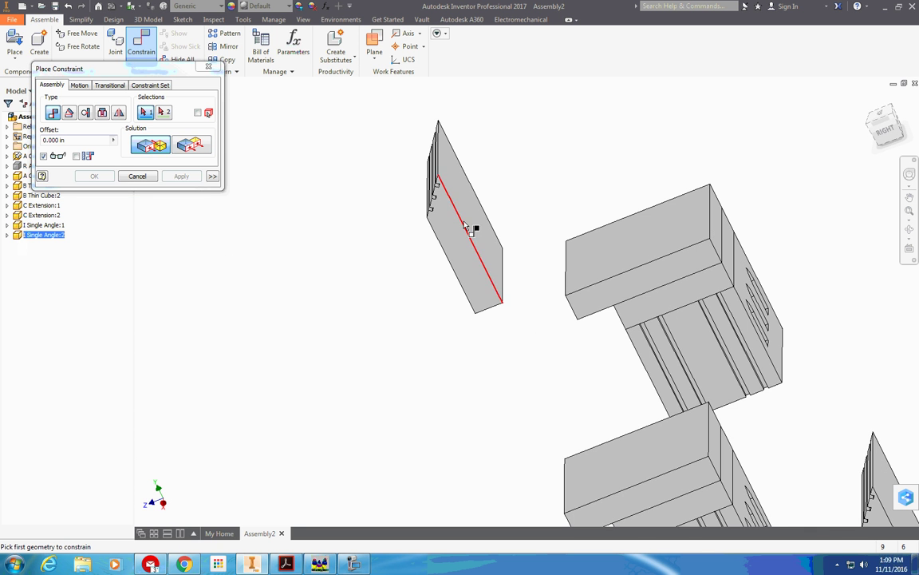
click(473, 225)
mouse_move(396, 232)
shift+middle_down()
mouse_move(365, 230)
mouse_move(400, 231)
shift+middle_up()
click(401, 262)
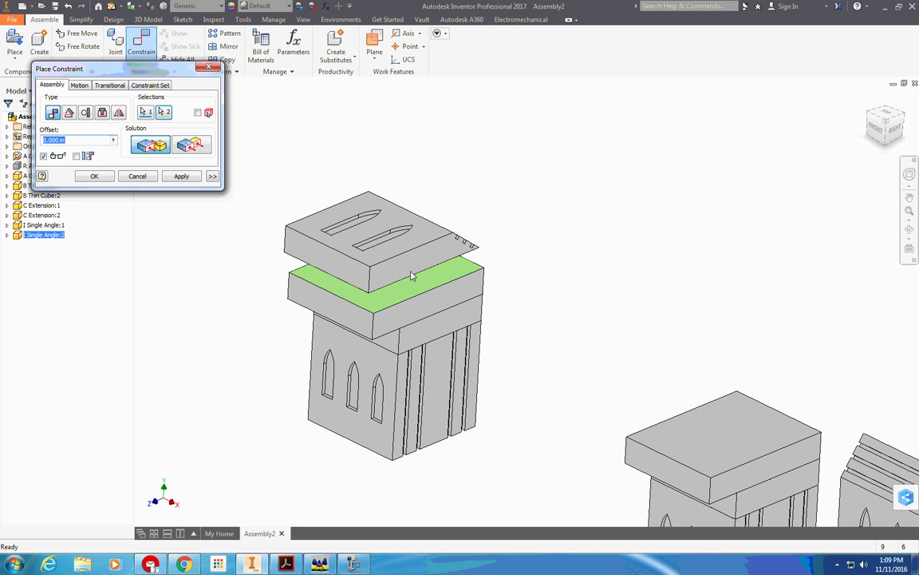
click(182, 177)
scroll(601, 334, down, 2)
Mate the right angle piece onto the right extension top, then switch to the castle manual
mouse_move(601, 335)
shift+middle_down()
mouse_move(428, 239)
mouse_move(481, 298)
mouse_move(322, 230)
mouse_move(464, 328)
shift+middle_up()
click(463, 328)
mouse_move(495, 289)
shift+middle_down()
mouse_move(493, 323)
mouse_move(420, 317)
shift+middle_up()
click(468, 199)
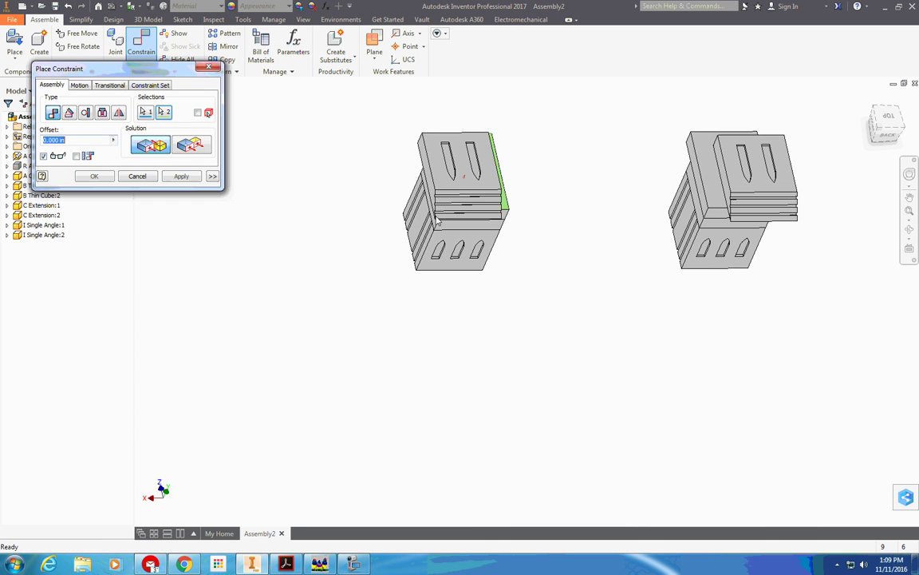
click(195, 178)
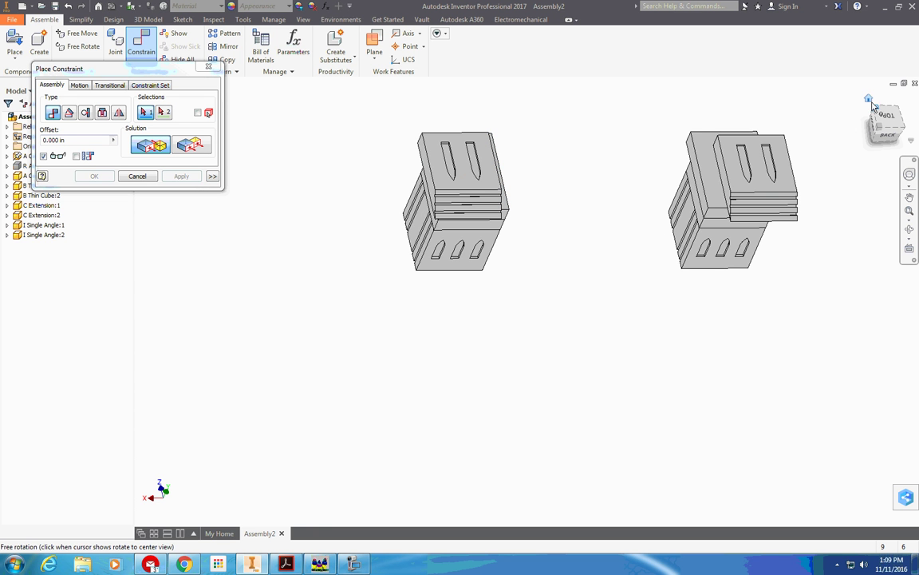
mouse_move(829, 117)
shift+middle_down()
mouse_move(829, 146)
mouse_move(389, 271)
shift+middle_up()
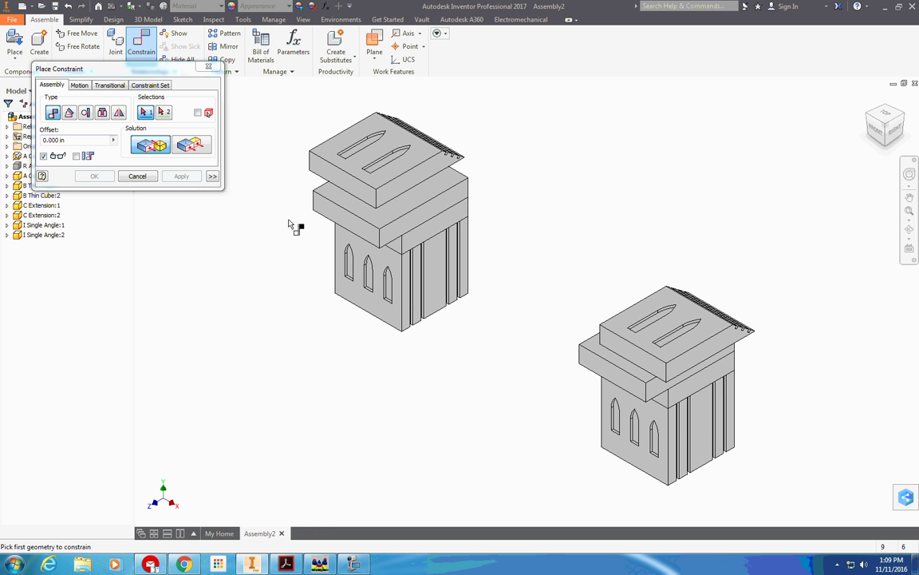
scroll(267, 230, down, 1)
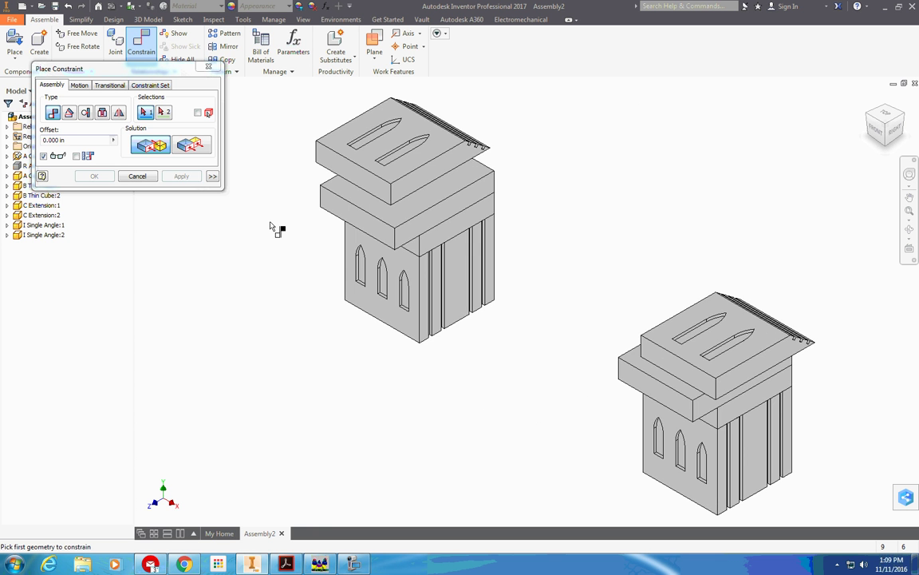
key(alt+Tab)
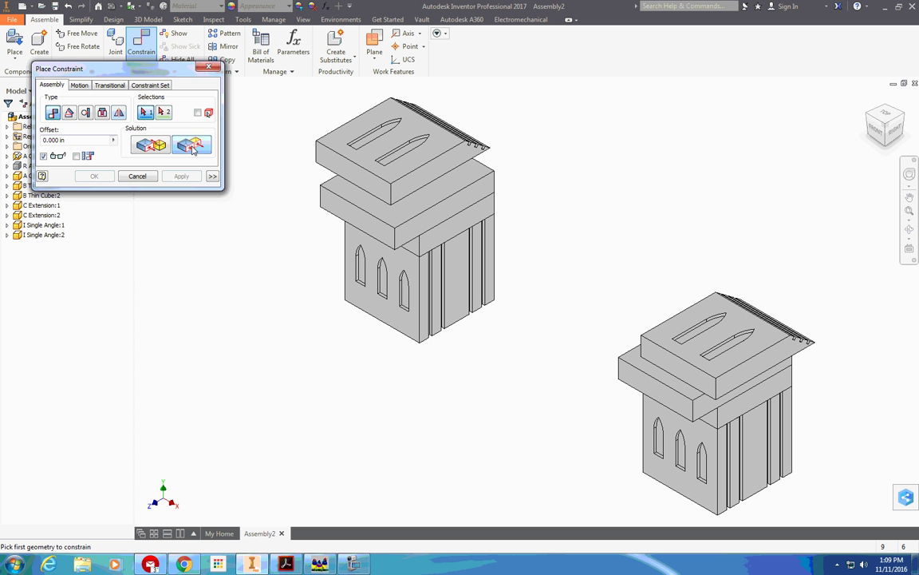
Make one side of each I Single Angle flush with its extension slab
click(191, 145)
scroll(405, 138, down, 3)
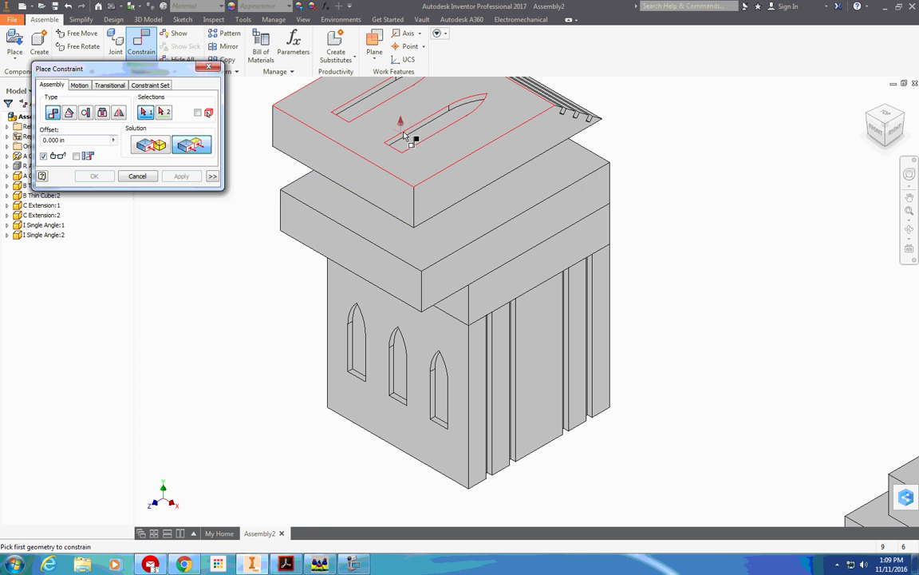
click(347, 185)
click(543, 233)
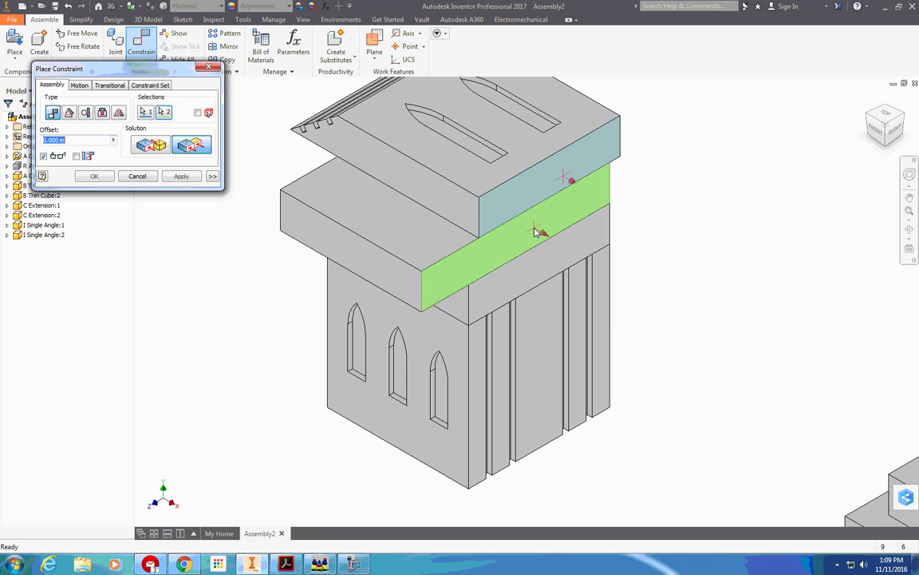
scroll(551, 233, up, 2)
middle_drag(570, 233, 470, 232)
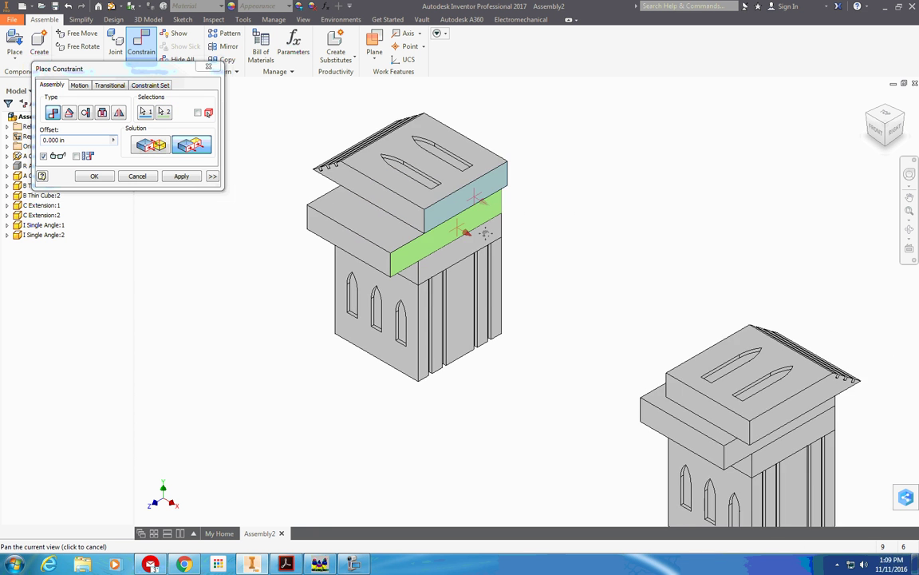
click(181, 176)
mouse_move(517, 287)
shift+middle_down()
mouse_move(698, 345)
mouse_move(433, 267)
mouse_move(434, 255)
mouse_move(344, 262)
mouse_move(242, 231)
mouse_move(499, 277)
mouse_move(476, 302)
mouse_move(513, 312)
mouse_move(519, 291)
mouse_move(460, 303)
mouse_move(511, 285)
mouse_move(576, 308)
shift+middle_up()
click(724, 355)
click(476, 281)
click(177, 181)
Make the left angle's second side flush with its extension, then close the constraint dialog
click(503, 303)
click(520, 324)
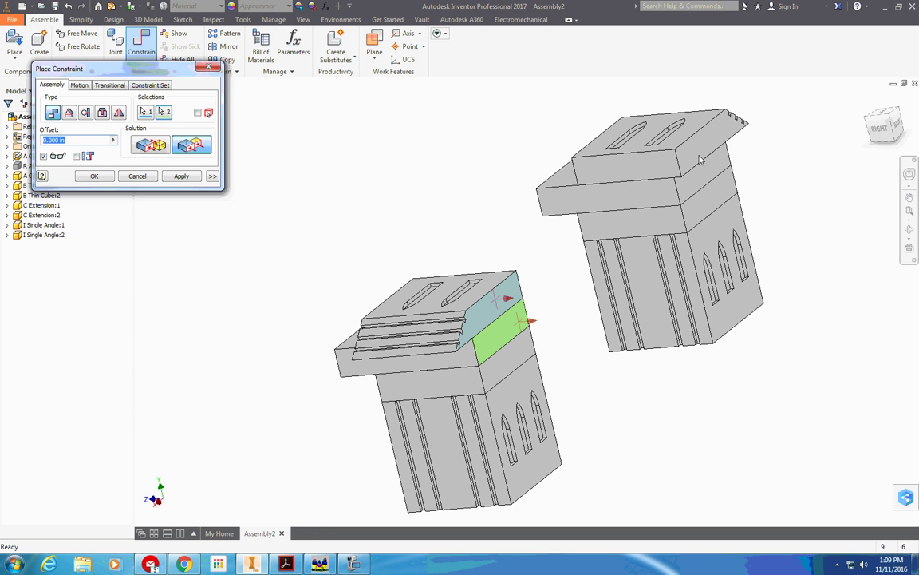
click(190, 177)
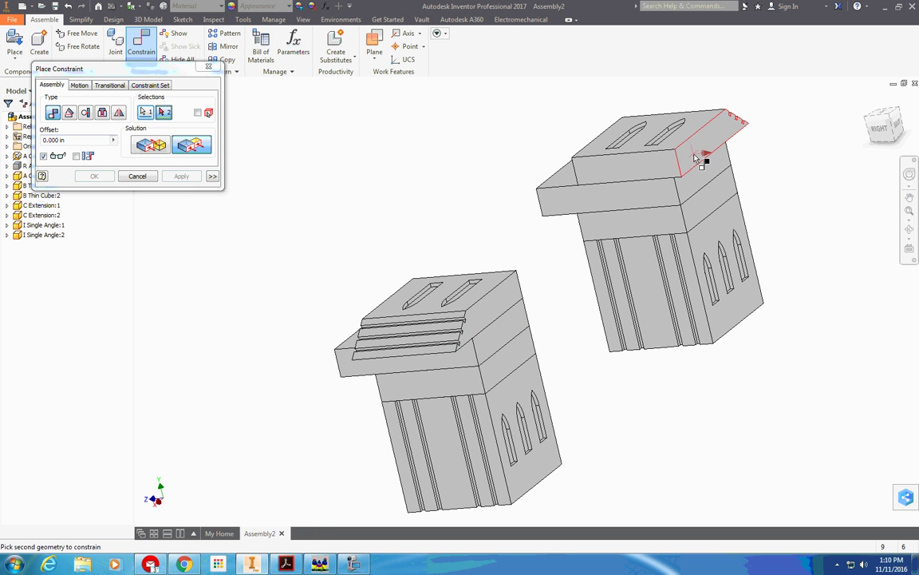
click(696, 140)
click(712, 169)
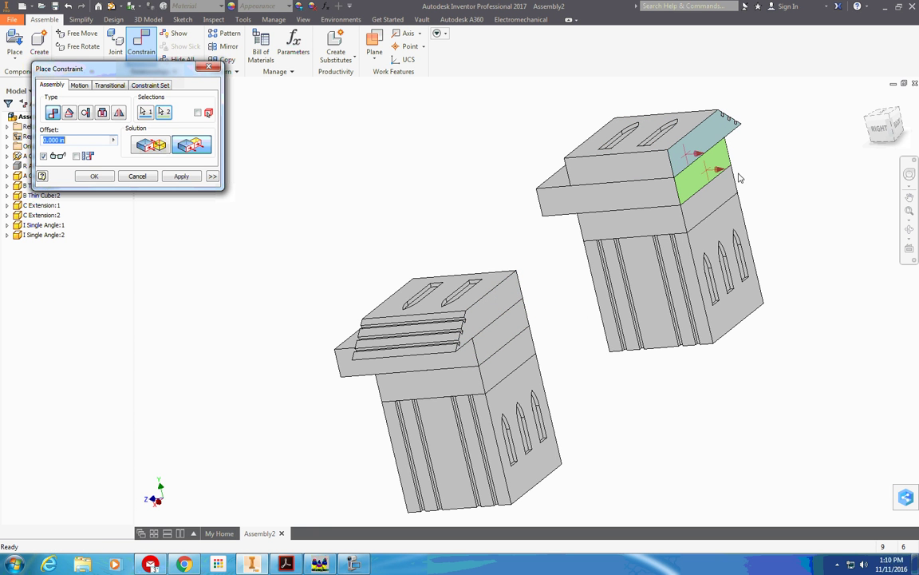
click(122, 177)
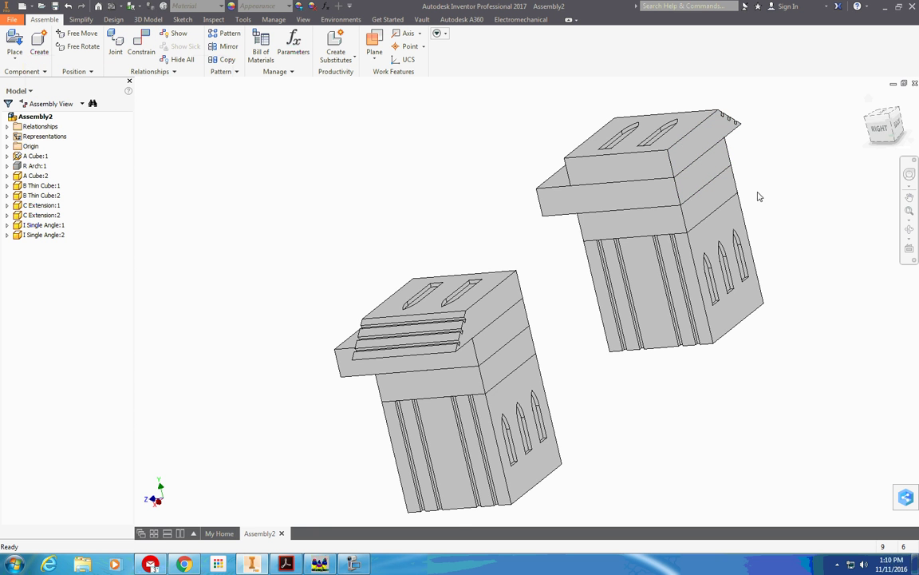
shift+middle_drag(414, 178, 336, 192)
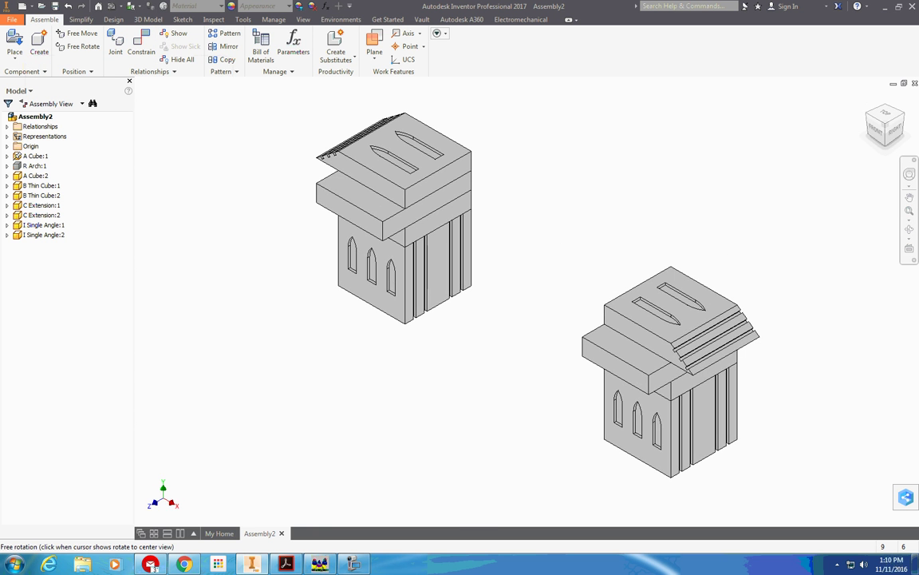